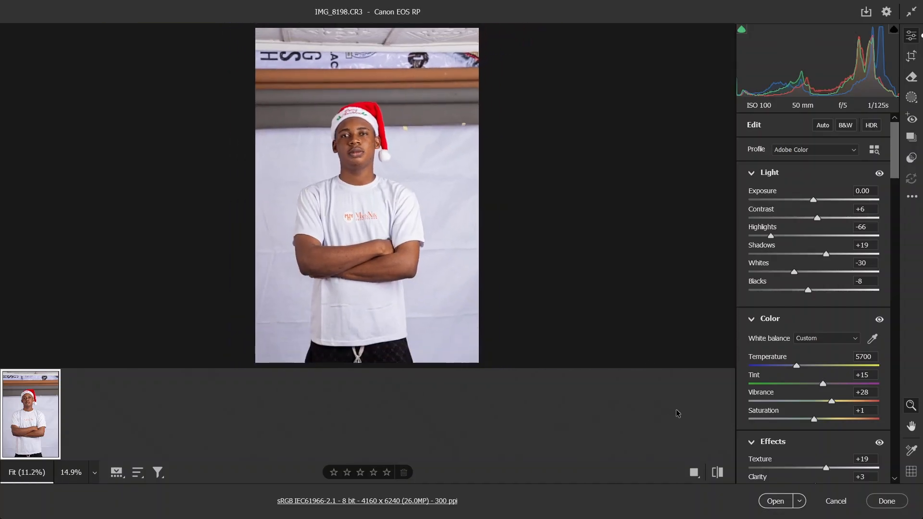
Step: Compare the edited portrait with its default settings
{"action": "left_click", "coordinate": [717, 476]}
{"action": "left_click", "coordinate": [717, 476]}
{"action": "left_click", "coordinate": [717, 476]}
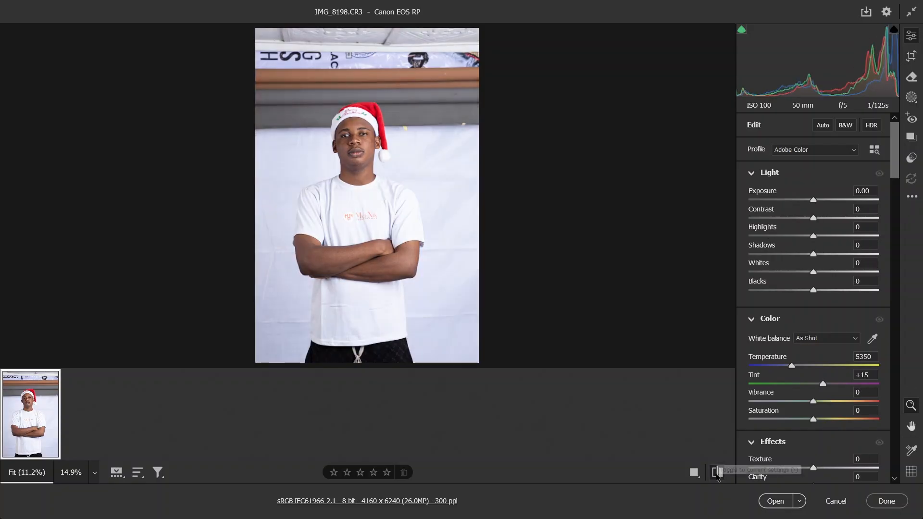
{"action": "left_click", "coordinate": [717, 476]}
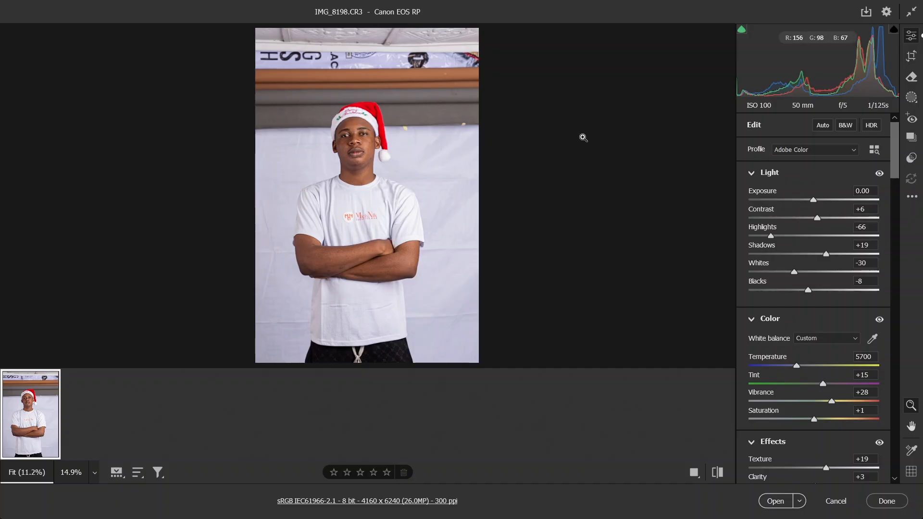
Step: Reset all of the portrait's edit settings to default
{"action": "left_click_drag", "start_coordinate": [359, 122], "coordinate": [398, 143]}
{"action": "left_click", "coordinate": [381, 139]}
{"action": "left_click", "coordinate": [910, 201]}
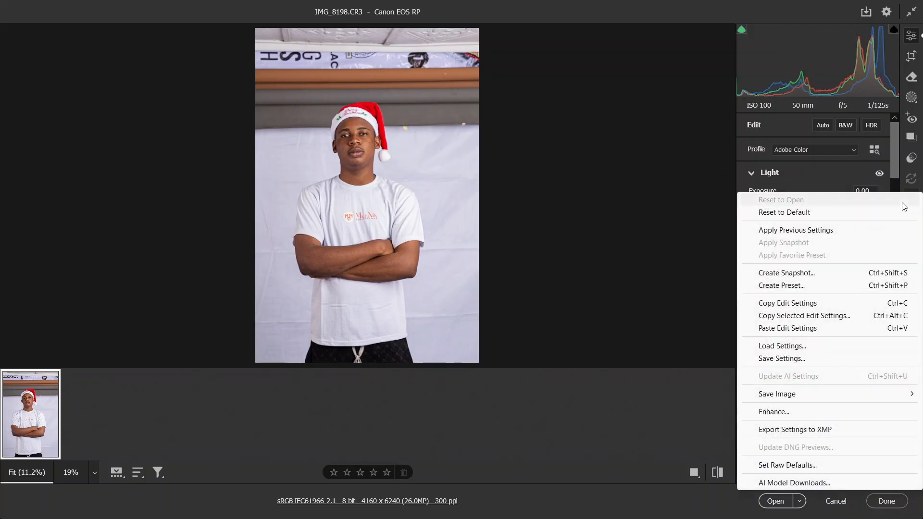
{"action": "left_click", "coordinate": [794, 212]}
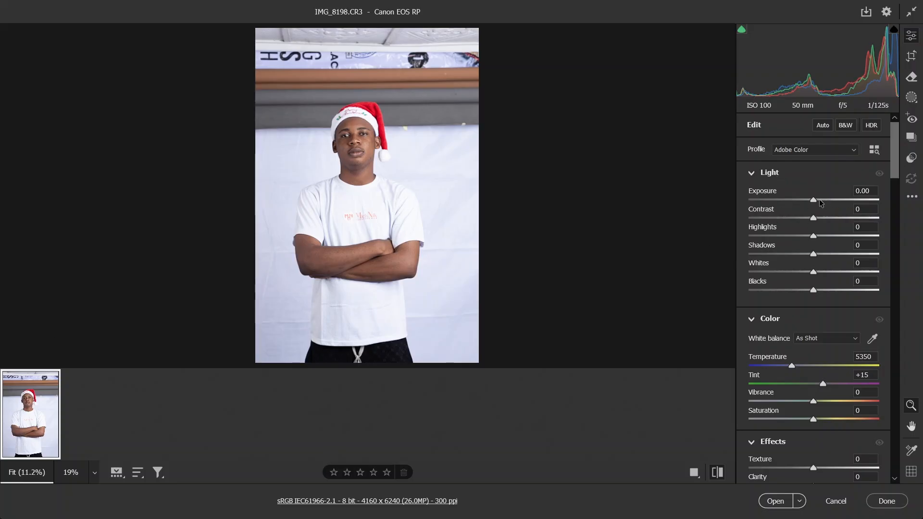
Step: Try raising the exposure to +2.15 and undo the change
{"action": "left_click_drag", "start_coordinate": [820, 202], "coordinate": [842, 203]}
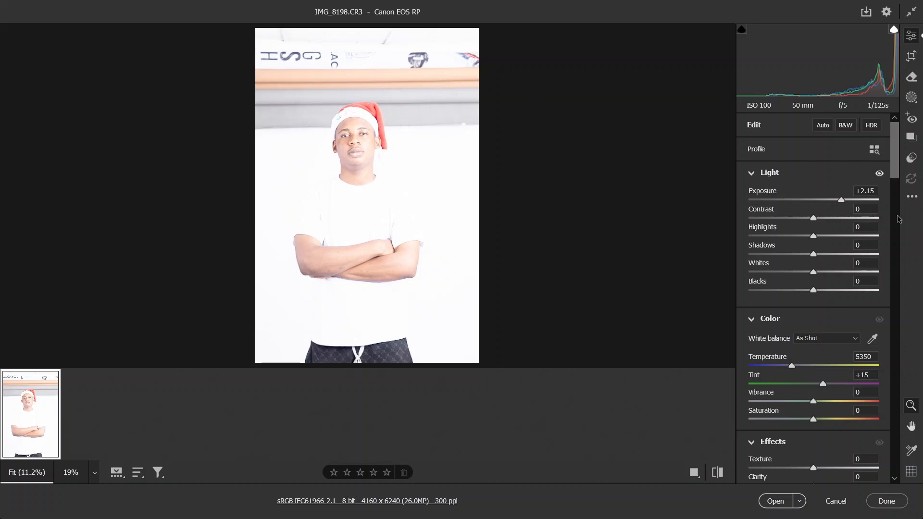
{"action": "key", "text": "ctrl+z"}
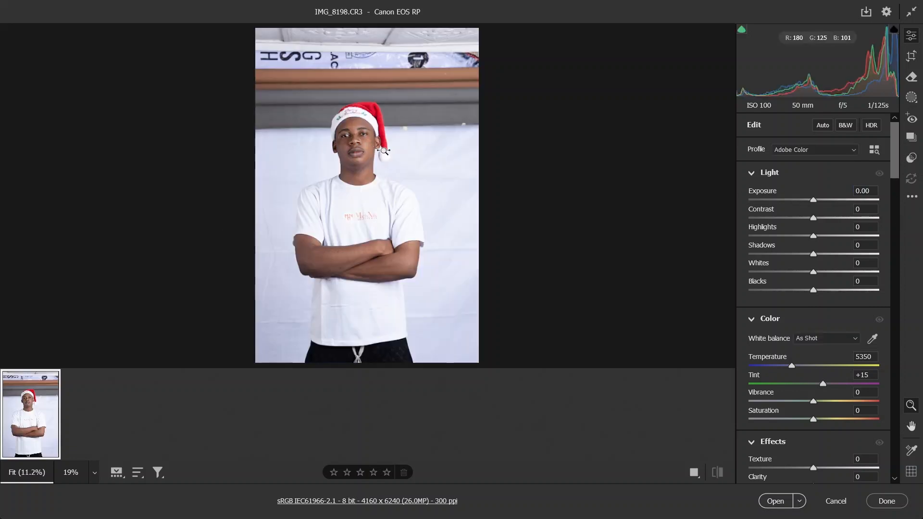
Step: Examine the tones and skin detail of the man's face up close in the unedited photo
{"action": "left_click_drag", "start_coordinate": [384, 151], "coordinate": [417, 173]}
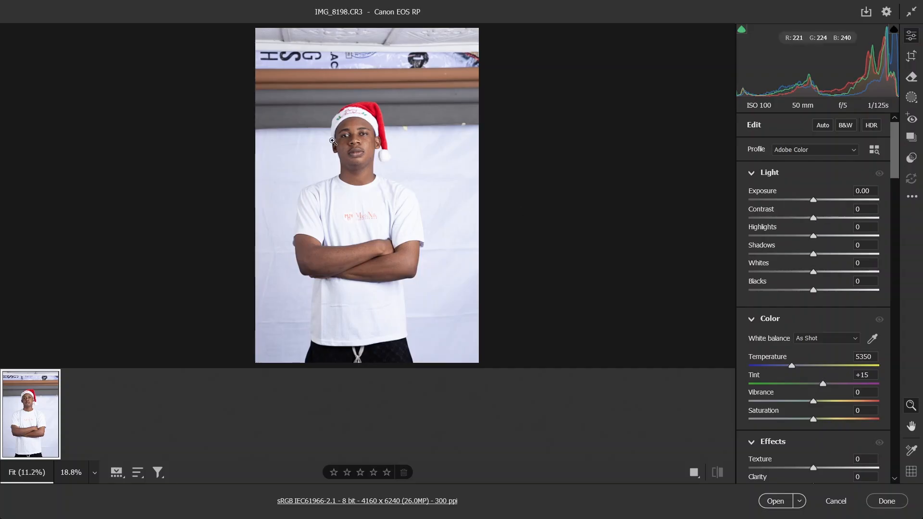
{"action": "scroll", "coordinate": [333, 141], "scroll_direction": "up", "scroll_amount": 3}
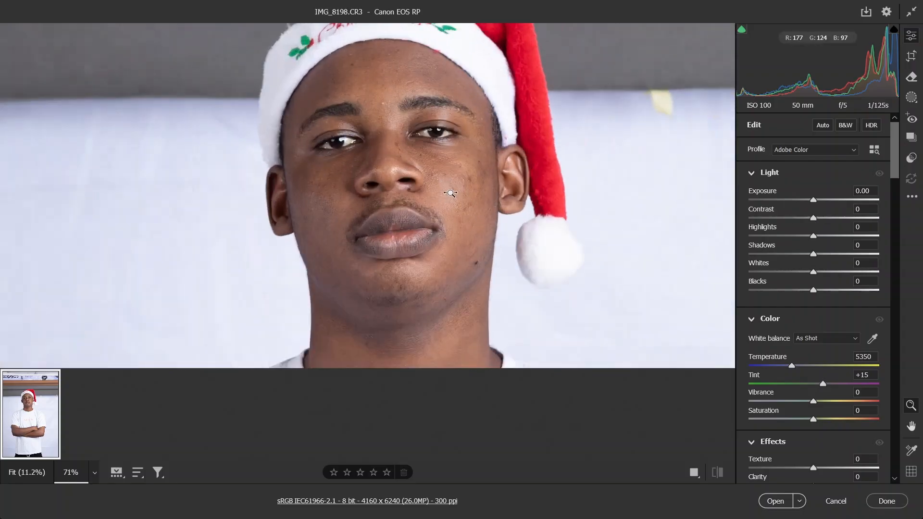
{"action": "scroll", "coordinate": [451, 195], "scroll_direction": "up", "scroll_amount": 5}
{"action": "scroll", "coordinate": [442, 193], "scroll_direction": "down", "scroll_amount": 3}
{"action": "scroll", "coordinate": [432, 182], "scroll_direction": "up", "scroll_amount": 1}
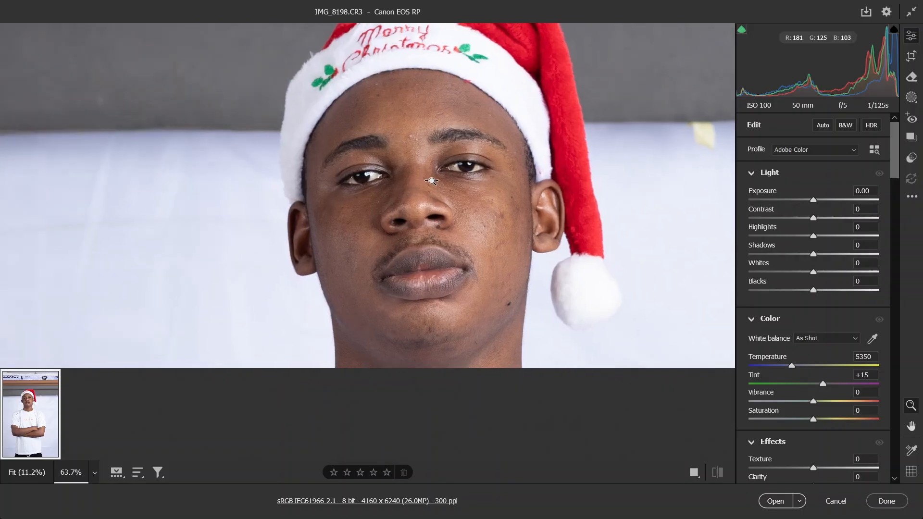
{"action": "scroll", "coordinate": [418, 166], "scroll_direction": "down", "scroll_amount": 2}
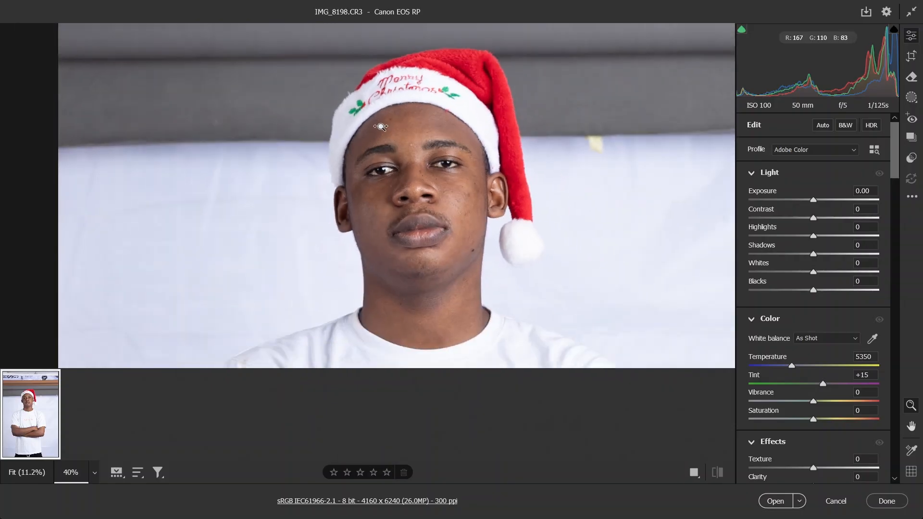
{"action": "scroll", "coordinate": [434, 157], "scroll_direction": "up", "scroll_amount": 1}
{"action": "left_click_drag", "start_coordinate": [434, 157], "coordinate": [437, 161]}
{"action": "left_click", "coordinate": [443, 199]}
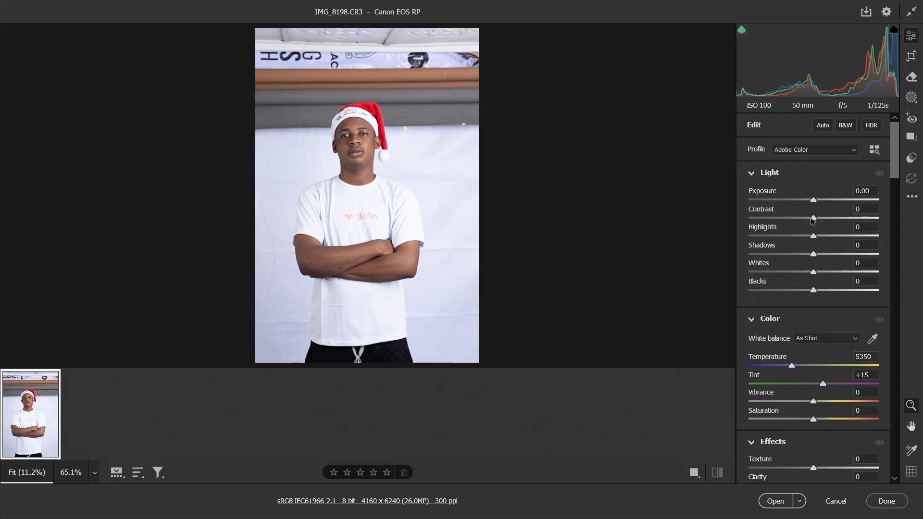
Step: Raise the contrast of the portrait to +5 and check its effect on the face
{"action": "left_click_drag", "start_coordinate": [812, 219], "coordinate": [813, 220]}
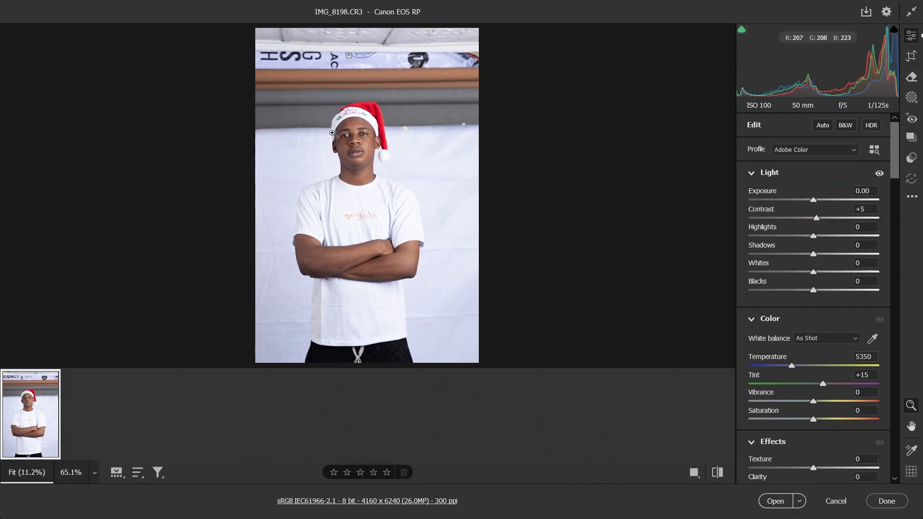
{"action": "scroll", "coordinate": [360, 145], "scroll_direction": "up", "scroll_amount": 2}
{"action": "scroll", "coordinate": [361, 146], "scroll_direction": "down", "scroll_amount": 2}
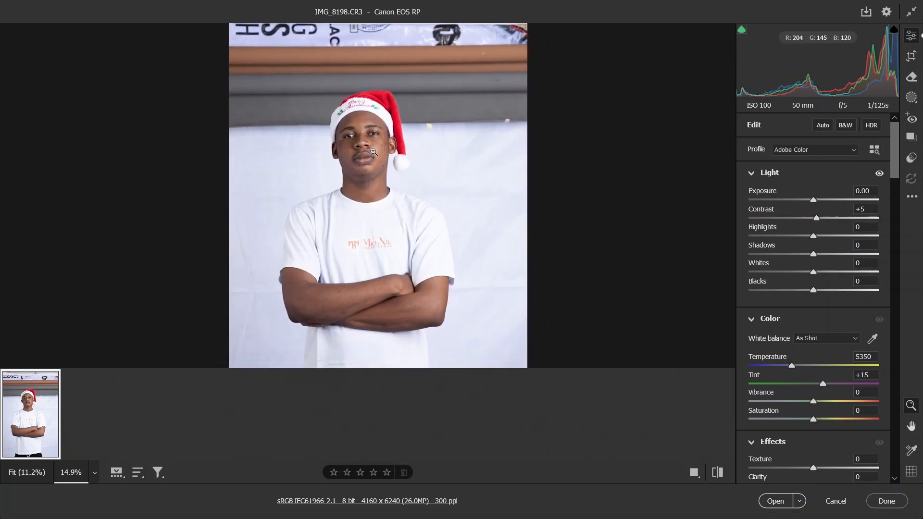
{"action": "scroll", "coordinate": [369, 151], "scroll_direction": "down", "scroll_amount": 3}
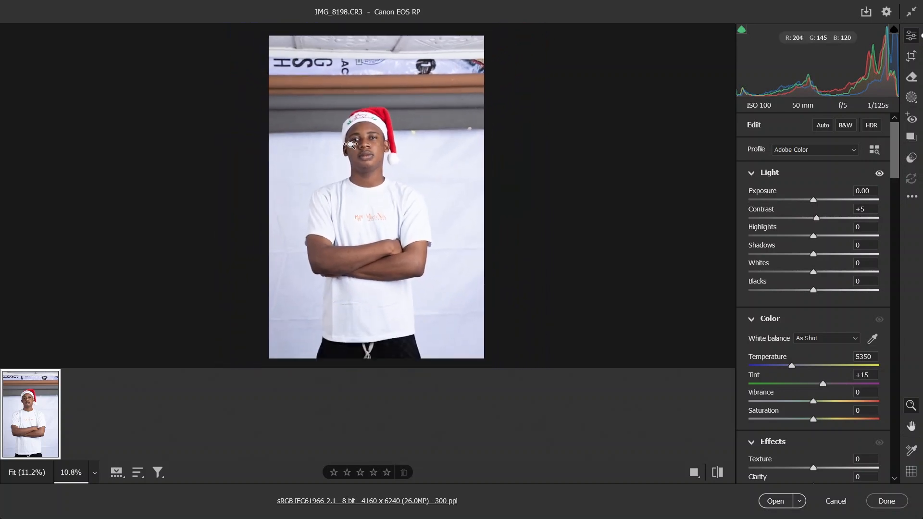
{"action": "scroll", "coordinate": [374, 141], "scroll_direction": "up", "scroll_amount": 1}
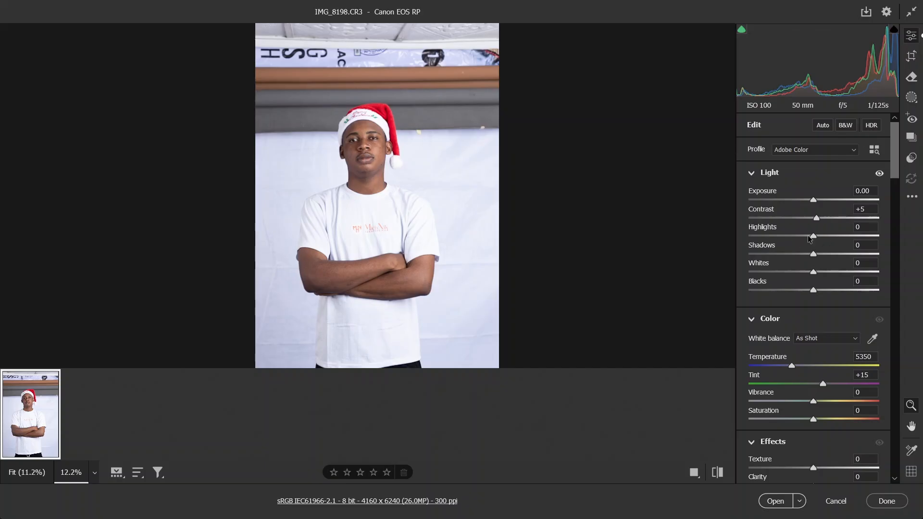
Step: Inspect the bright white shirt, lower the highlights to -76, and compare the photo with and without that change
{"action": "left_click", "coordinate": [426, 212], "text": "alt"}
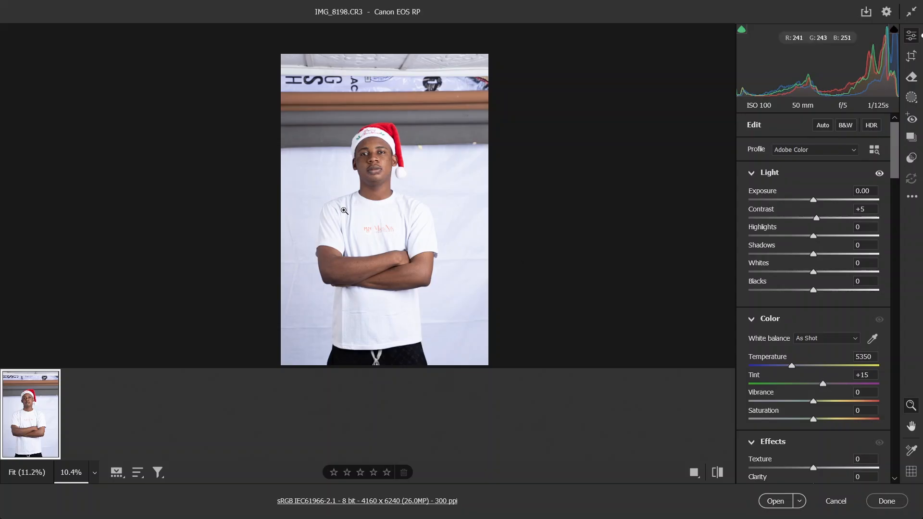
{"action": "left_click_drag", "start_coordinate": [350, 206], "coordinate": [419, 261]}
{"action": "scroll", "coordinate": [418, 261], "scroll_direction": "down", "scroll_amount": 3}
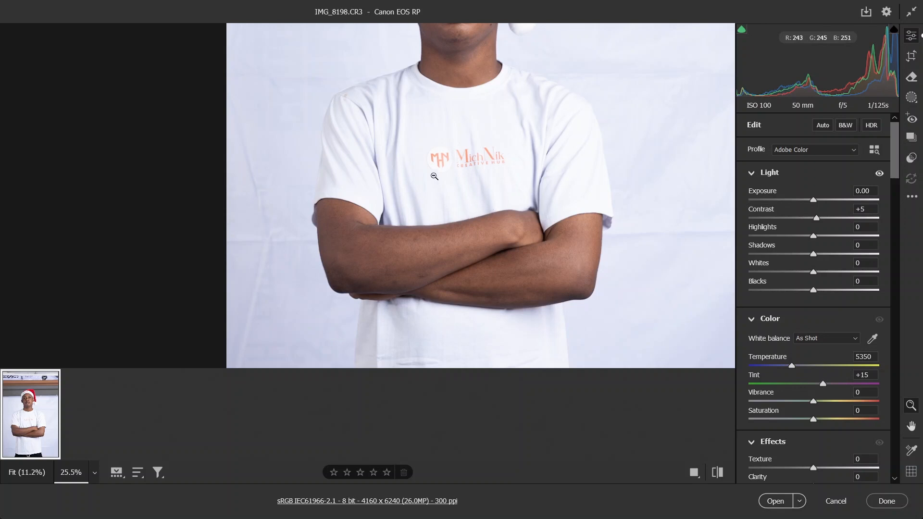
{"action": "left_click", "coordinate": [489, 154]}
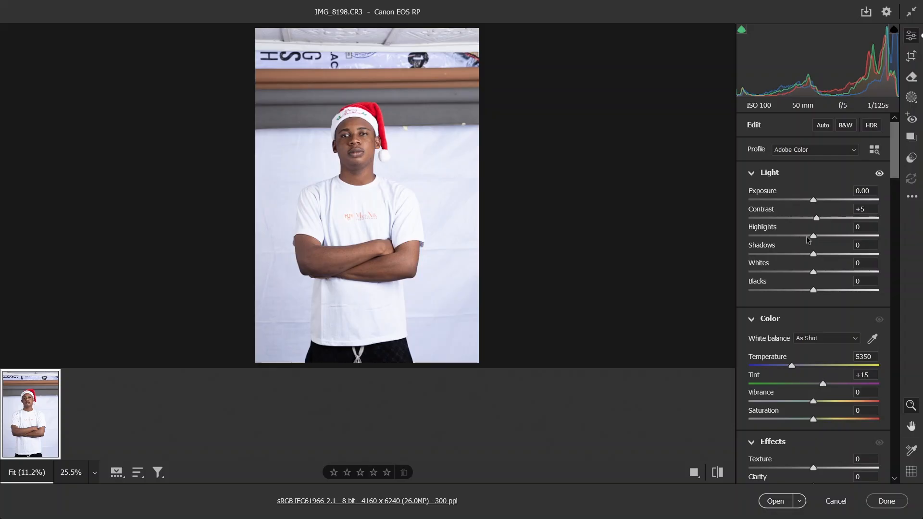
{"action": "left_click_drag", "start_coordinate": [813, 237], "coordinate": [763, 239]}
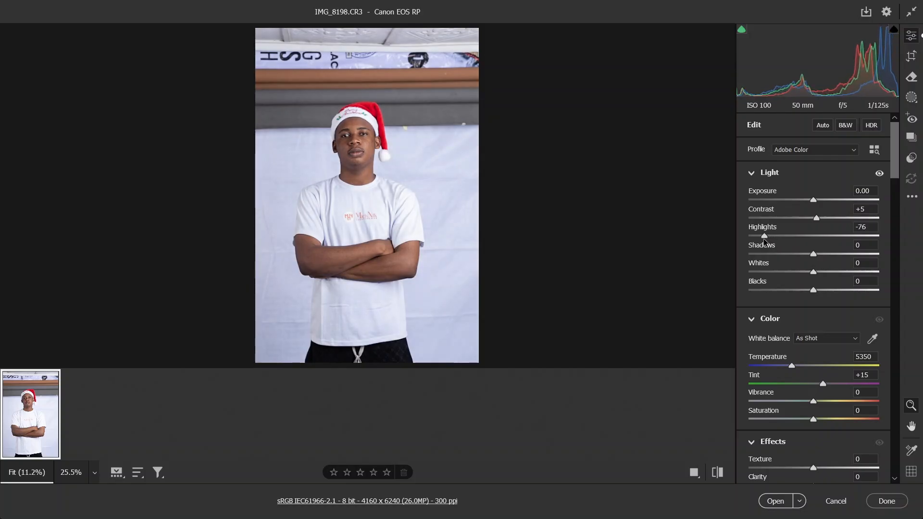
{"action": "mouse_move", "coordinate": [369, 200]}
{"action": "left_mouse_down"}
{"action": "mouse_move", "coordinate": [413, 222]}
{"action": "mouse_move", "coordinate": [376, 205]}
{"action": "left_mouse_up"}
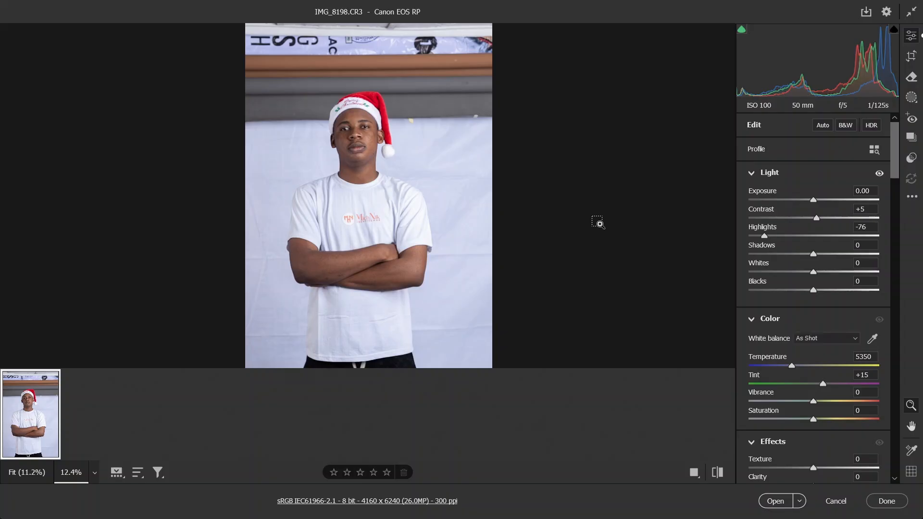
{"action": "key", "text": "ctrl+z"}
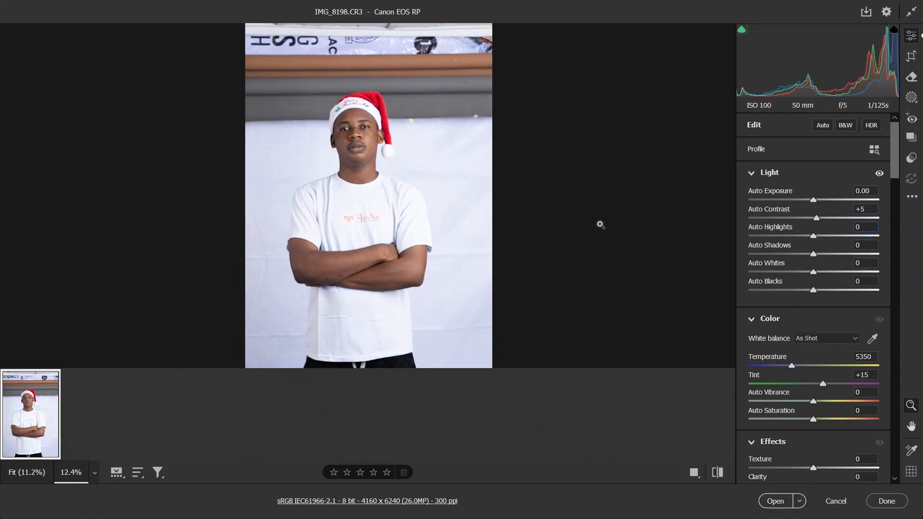
{"action": "key", "text": "ctrl+shift+z"}
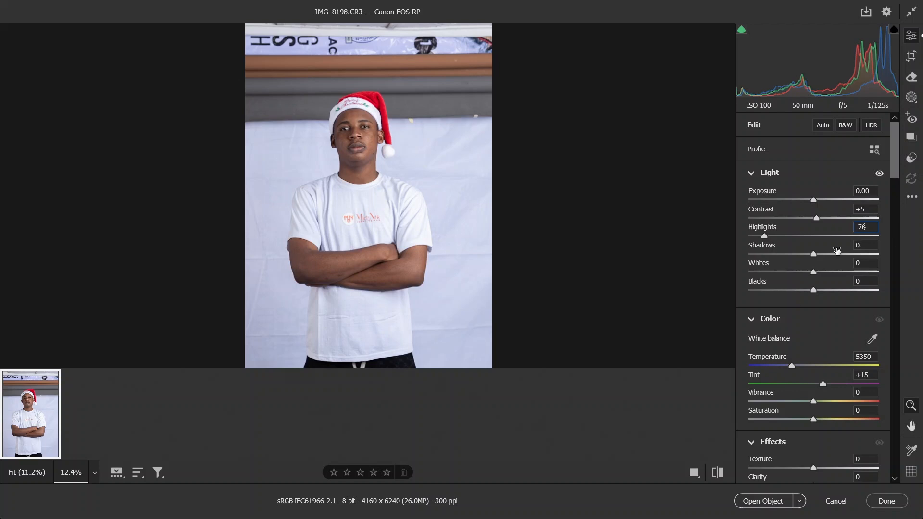
Step: Raise the shadows to +14 and compare the photo with and without that change
{"action": "left_click", "coordinate": [819, 253]}
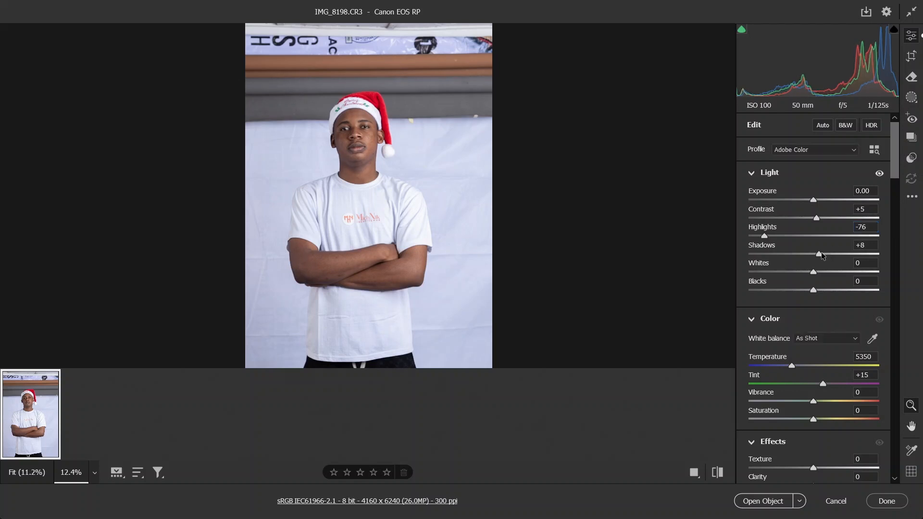
{"action": "left_click_drag", "start_coordinate": [821, 253], "coordinate": [823, 253]}
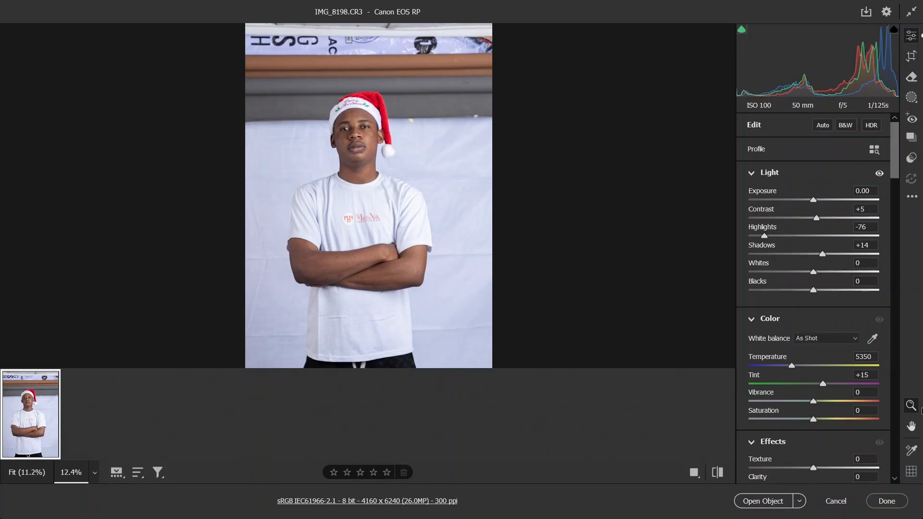
{"action": "key", "text": "ctrl+z"}
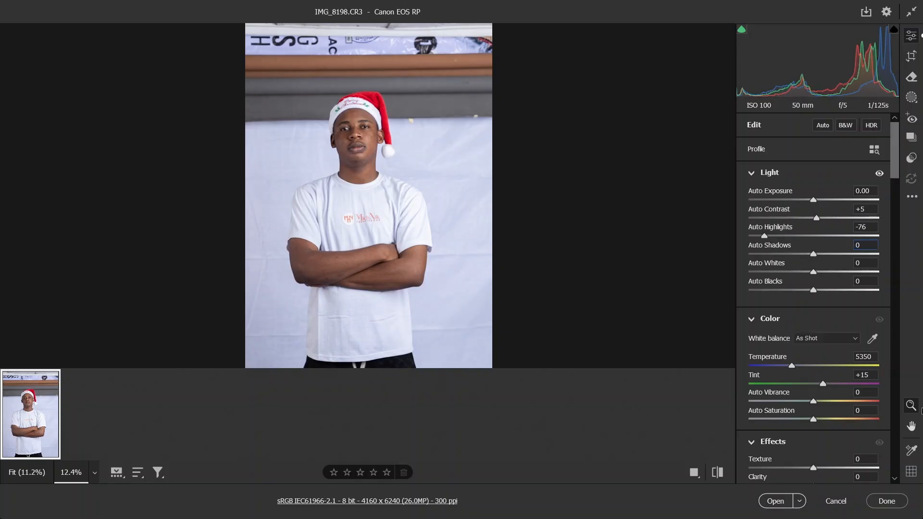
{"action": "key", "text": "ctrl+shift+z"}
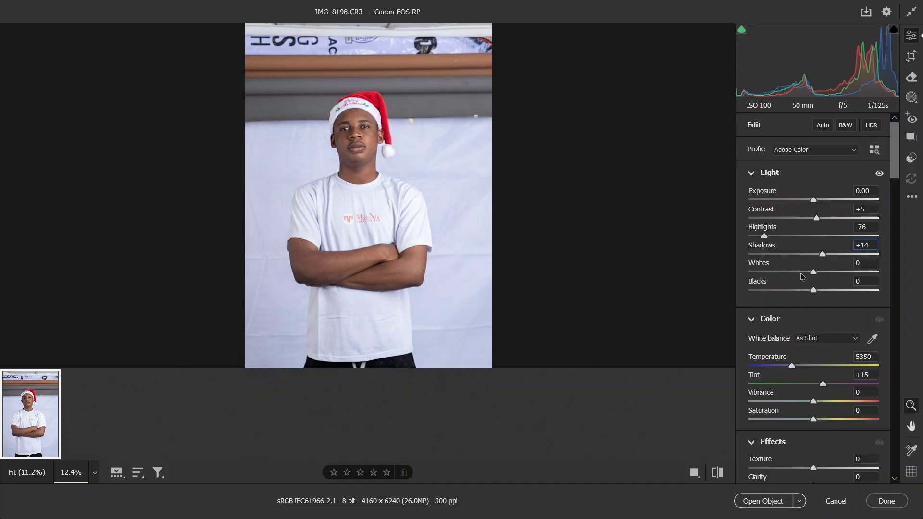
Step: Lower the whites to -36 and check the result on the face
{"action": "left_click_drag", "start_coordinate": [802, 276], "coordinate": [790, 273]}
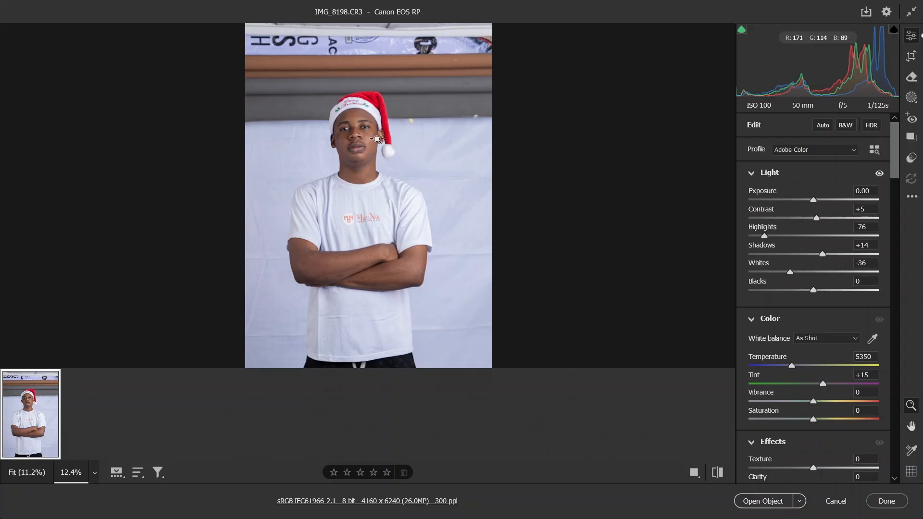
{"action": "left_click_drag", "start_coordinate": [374, 139], "coordinate": [402, 158]}
{"action": "left_click", "coordinate": [402, 158]}
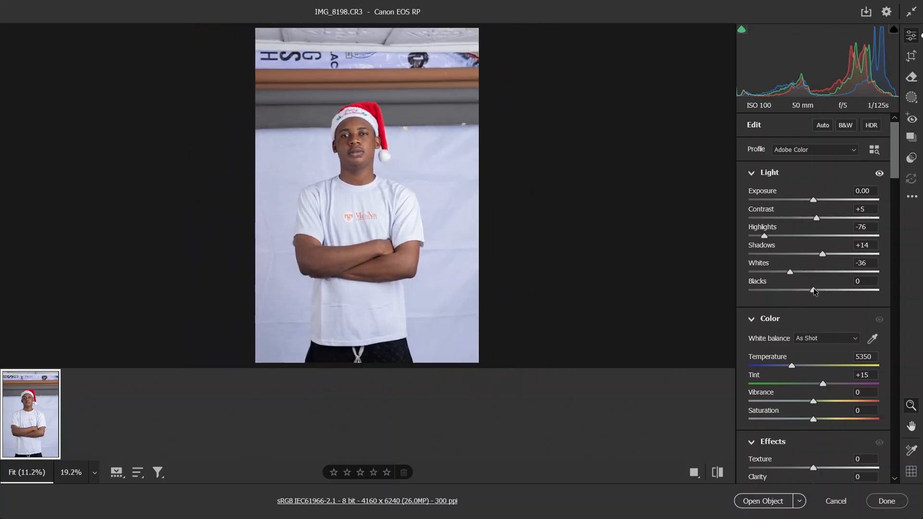
Step: Lower the blacks to -12 and check the face up close
{"action": "left_click_drag", "start_coordinate": [813, 288], "coordinate": [806, 289]}
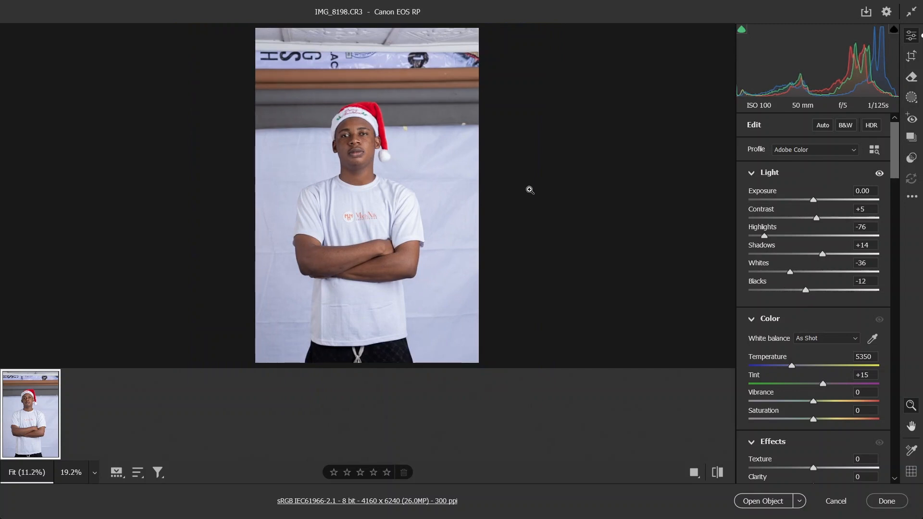
{"action": "left_click_drag", "start_coordinate": [362, 132], "coordinate": [437, 182]}
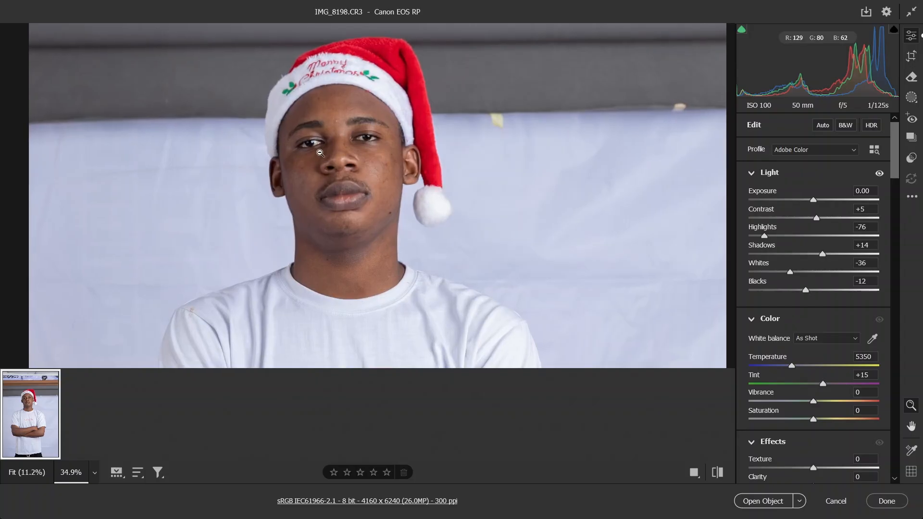
{"action": "left_click", "coordinate": [400, 294], "text": "alt"}
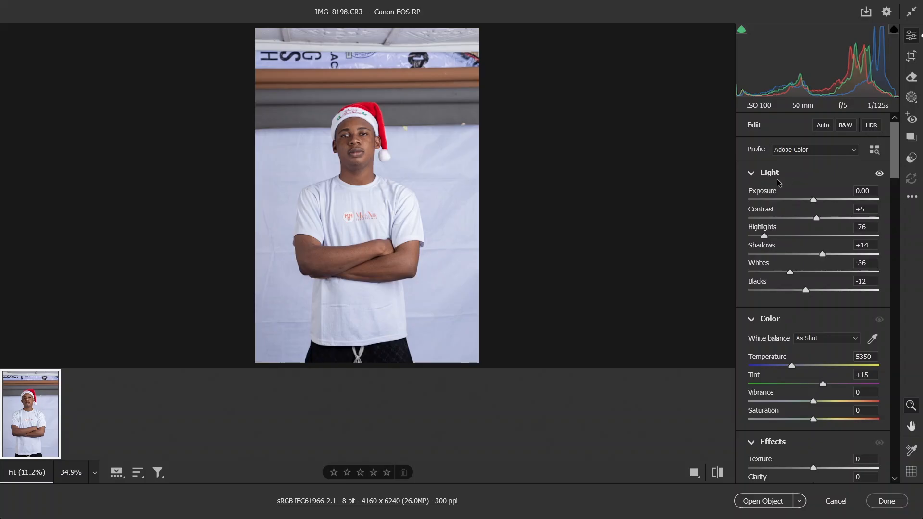
Step: Compare the photo with and without the Light adjustments and inspect the adjusted face and upper body
{"action": "left_click", "coordinate": [879, 174]}
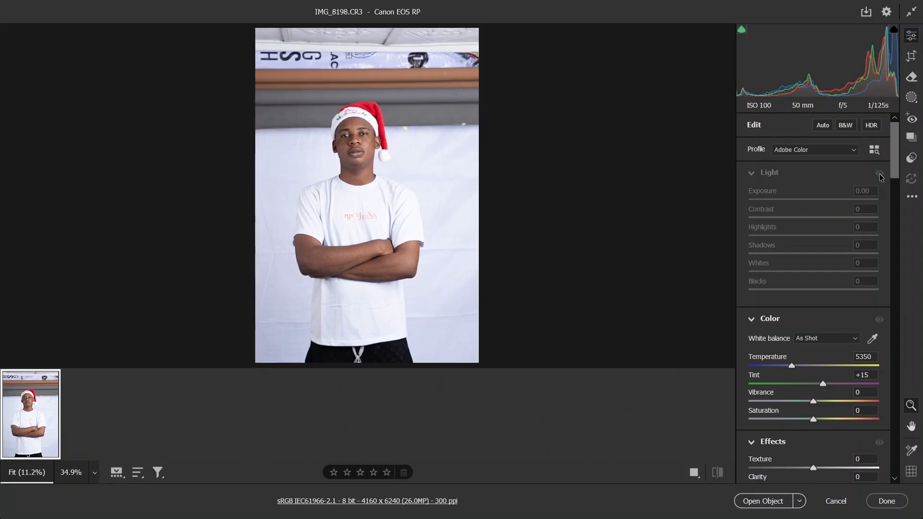
{"action": "left_click", "coordinate": [879, 174]}
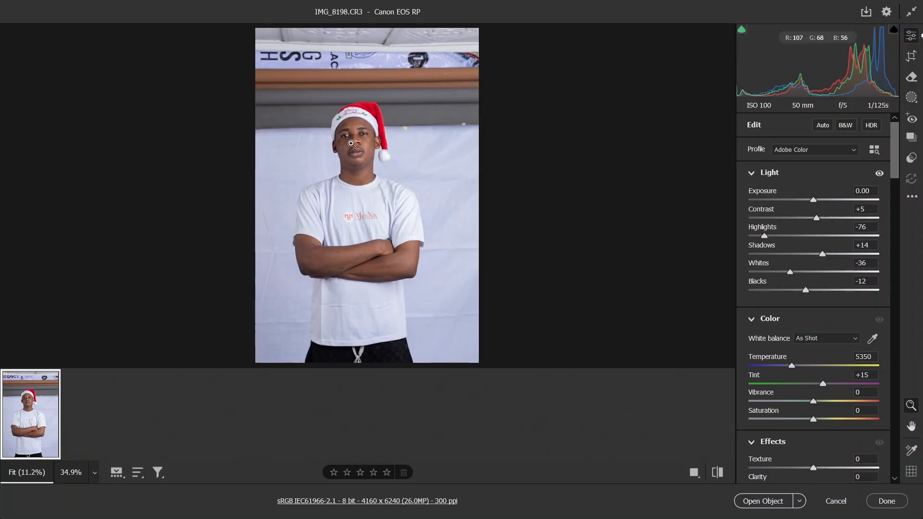
{"action": "left_click_drag", "start_coordinate": [352, 144], "coordinate": [366, 166]}
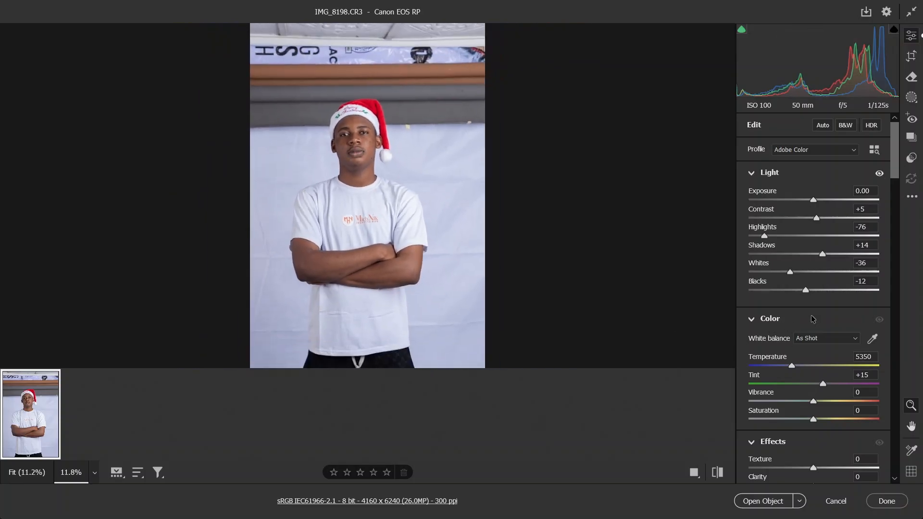
{"action": "left_click_drag", "start_coordinate": [367, 145], "coordinate": [382, 170]}
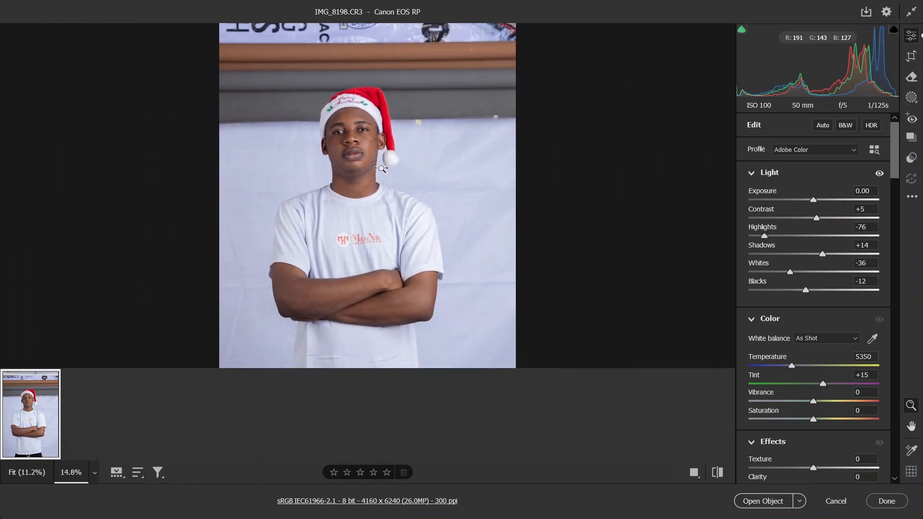
Step: Try a cooler temperature of 3450 on the whole photo, and reset it to the as-shot value
{"action": "left_click", "coordinate": [387, 240], "text": "alt"}
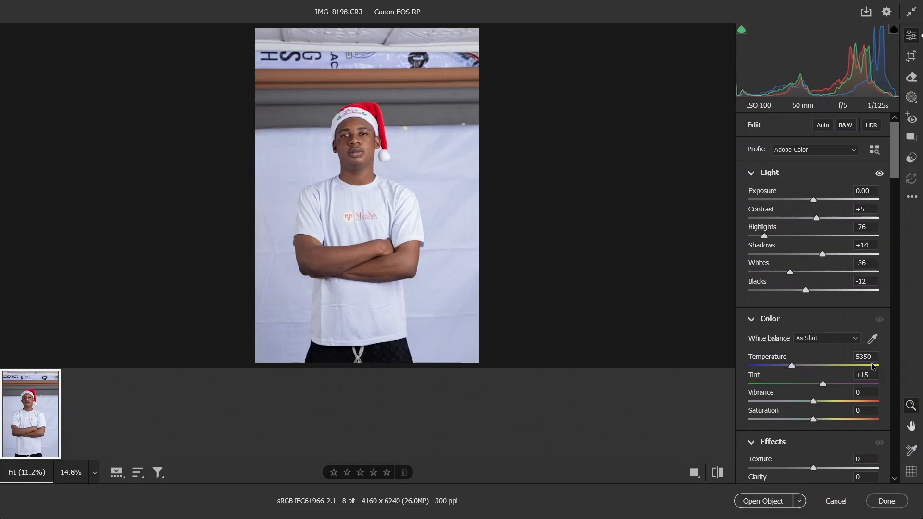
{"action": "left_click_drag", "start_coordinate": [791, 365], "coordinate": [768, 368]}
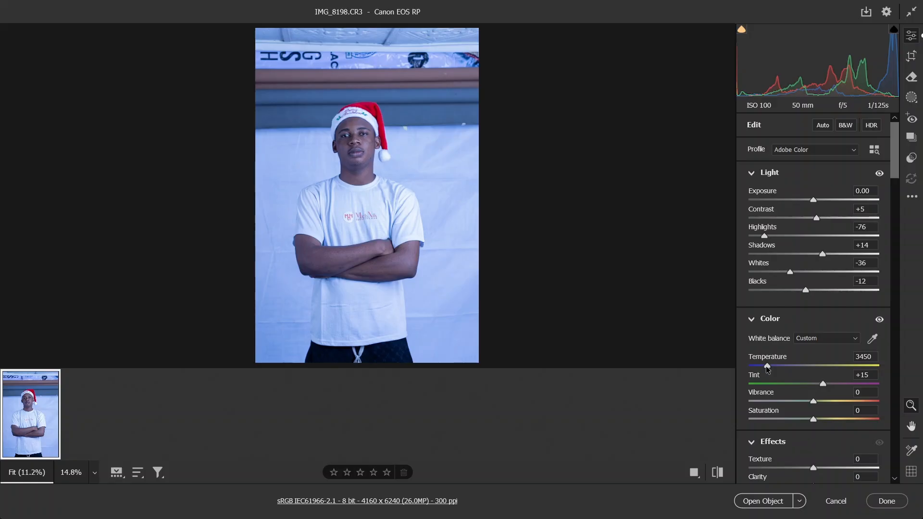
{"action": "double_click", "coordinate": [768, 368]}
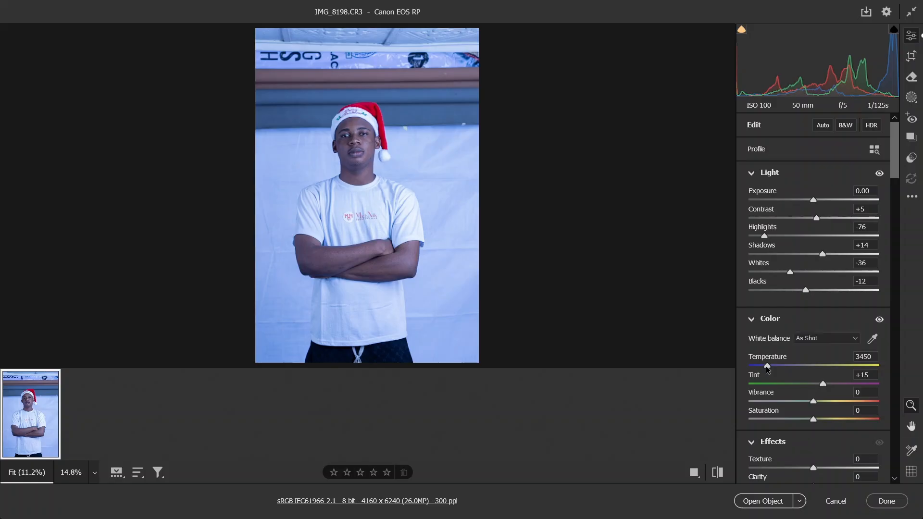
{"action": "left_click", "coordinate": [792, 371]}
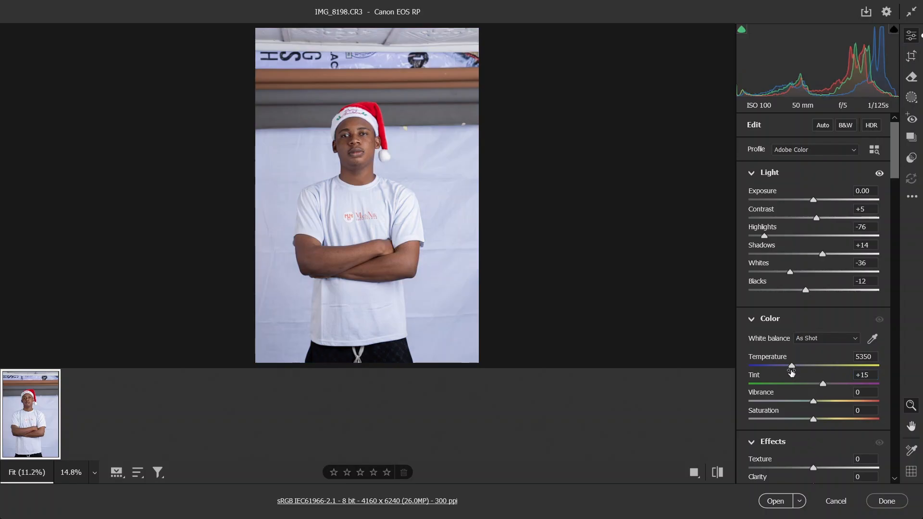
Step: Raise the temperature to 5700 and compare the photo with and without that change
{"action": "mouse_move", "coordinate": [792, 371]}
{"action": "left_click_drag", "start_coordinate": [794, 365], "coordinate": [799, 367]}
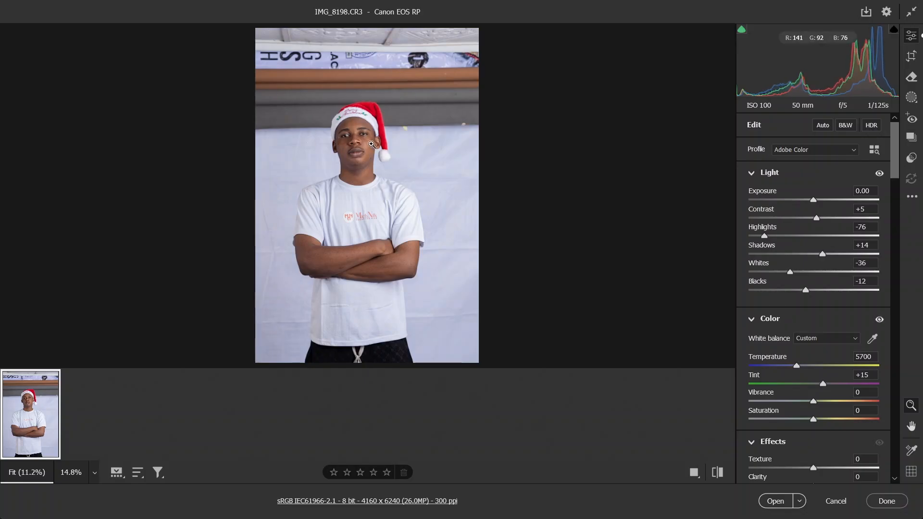
{"action": "left_click_drag", "start_coordinate": [372, 144], "coordinate": [447, 284]}
{"action": "left_click", "coordinate": [447, 284]}
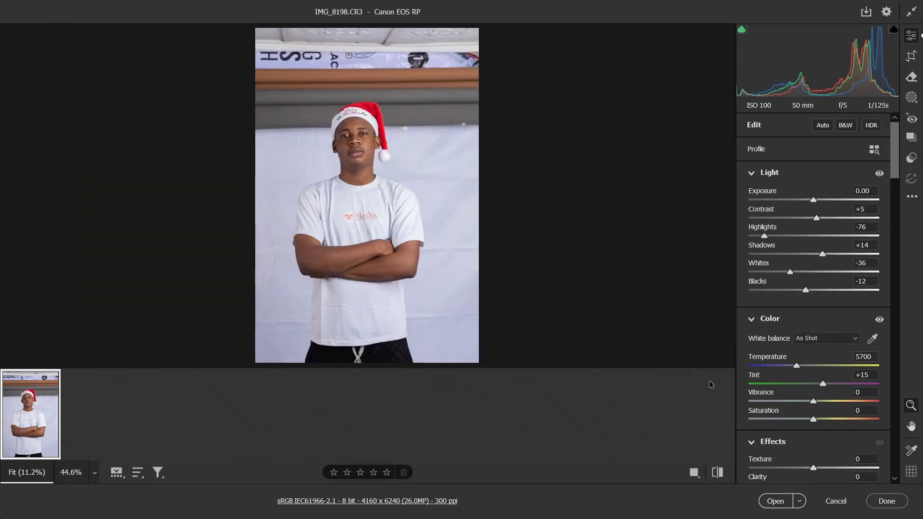
{"action": "key", "text": "ctrl+z"}
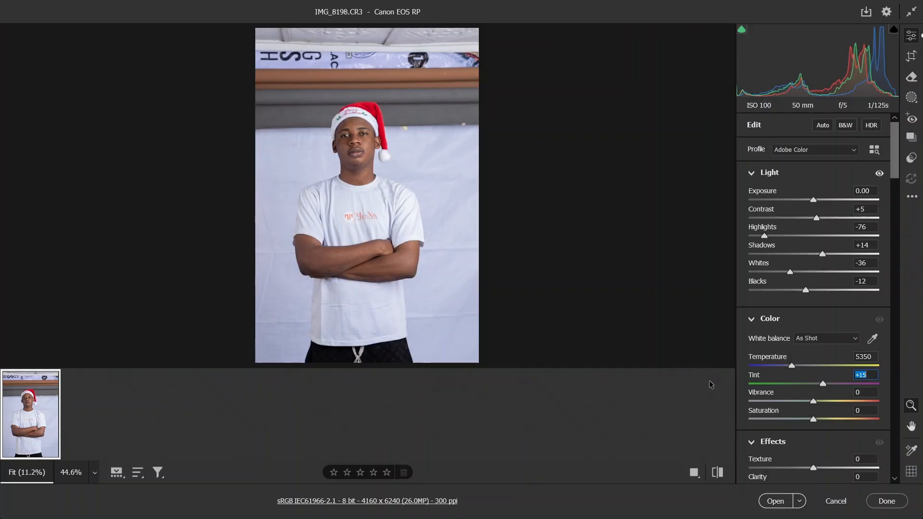
{"action": "key", "text": "ctrl+z"}
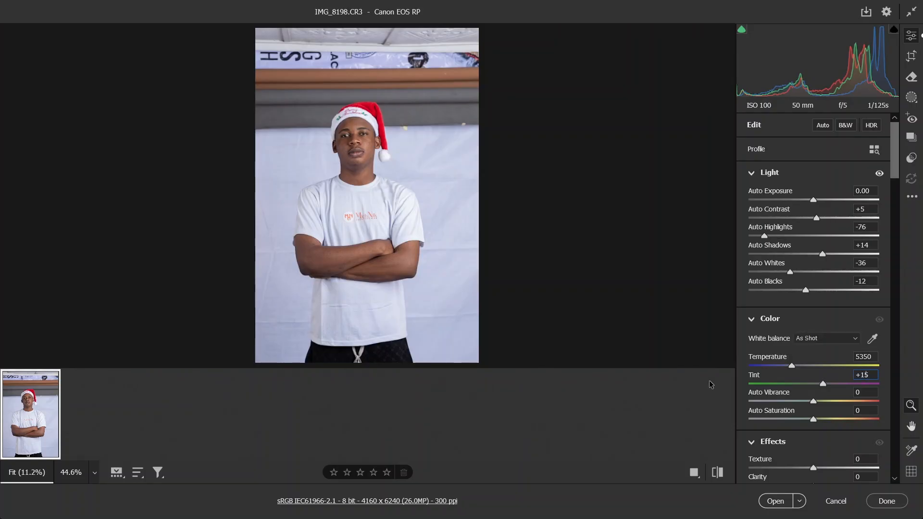
{"action": "key", "text": "ctrl+shift+z"}
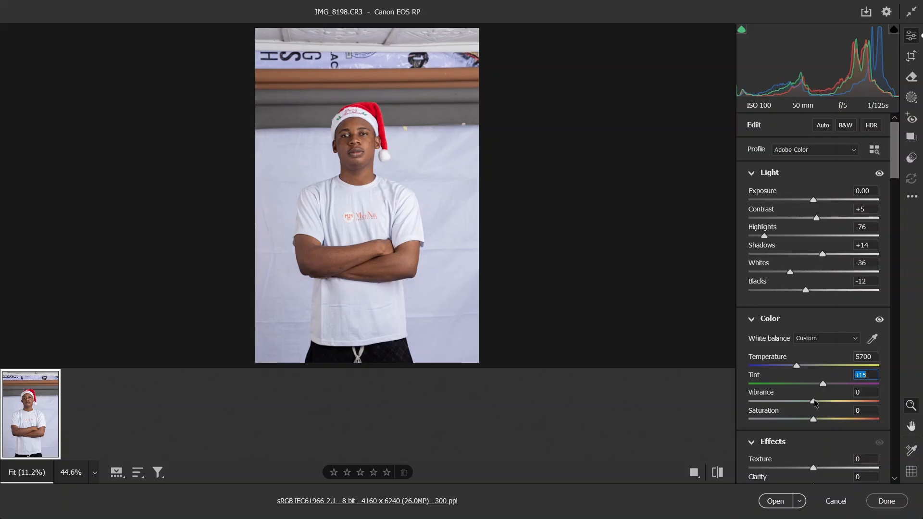
Step: Raise the vibrance to +20 and check the result on the face and upper body
{"action": "left_click_drag", "start_coordinate": [814, 401], "coordinate": [829, 403]}
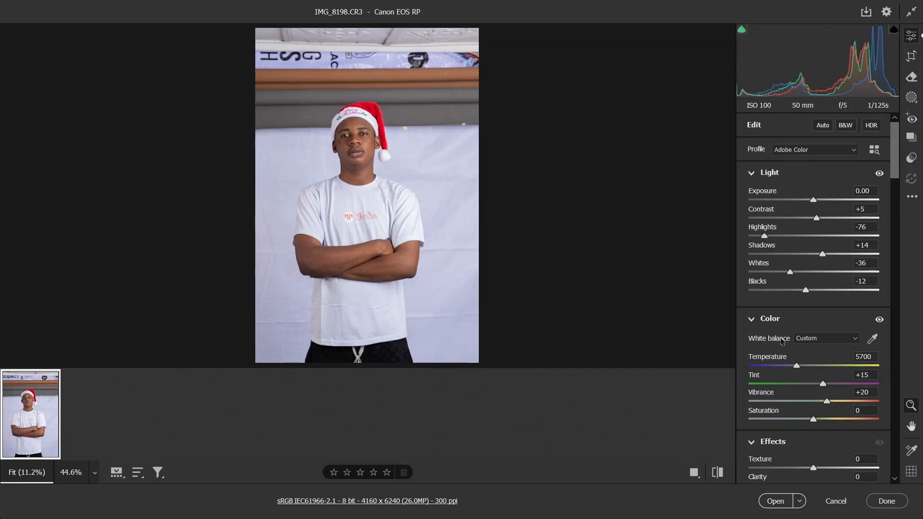
{"action": "left_click_drag", "start_coordinate": [353, 140], "coordinate": [430, 231]}
{"action": "left_click_drag", "start_coordinate": [377, 118], "coordinate": [392, 135]}
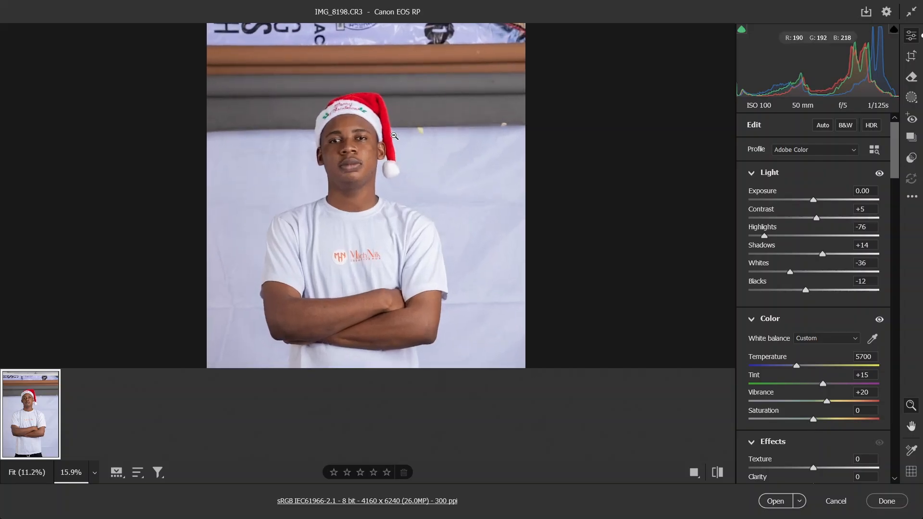
{"action": "left_click", "coordinate": [393, 135]}
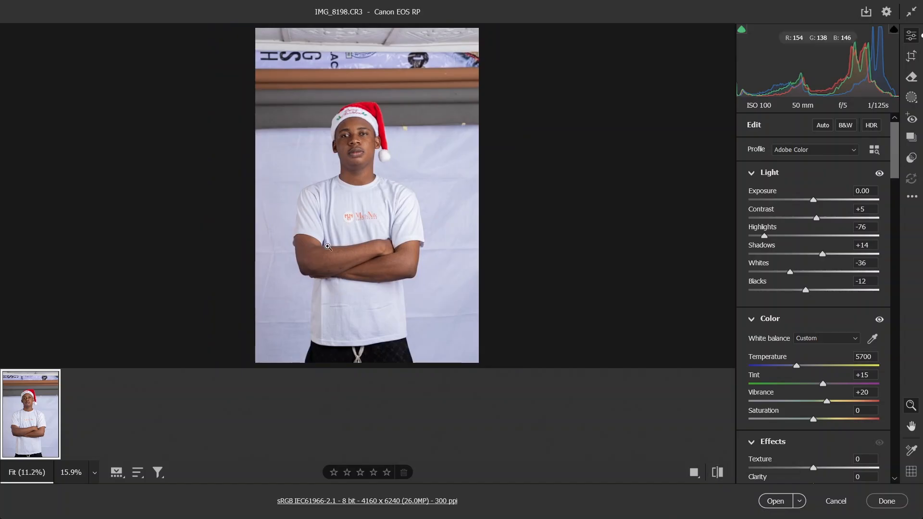
Step: Compare the current edit with the photo's default settings twice, ending on the edited version
{"action": "left_click", "coordinate": [716, 472]}
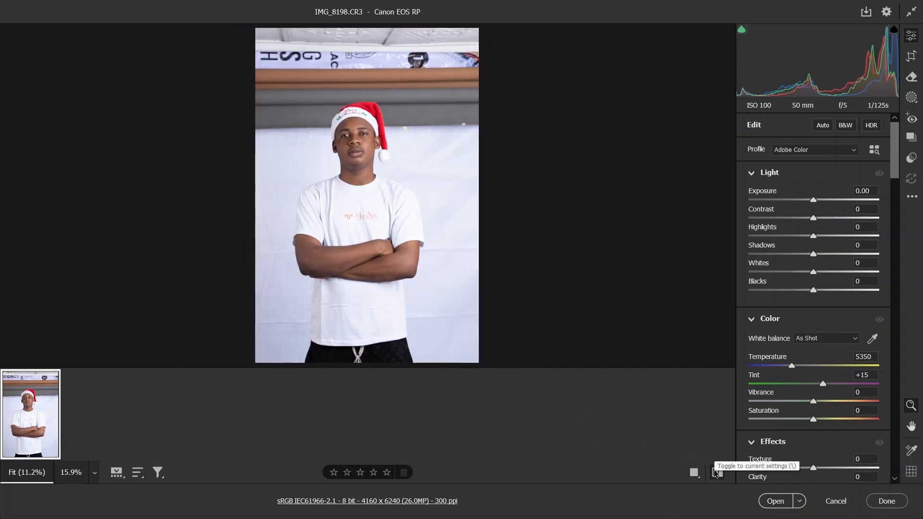
{"action": "left_click", "coordinate": [717, 473]}
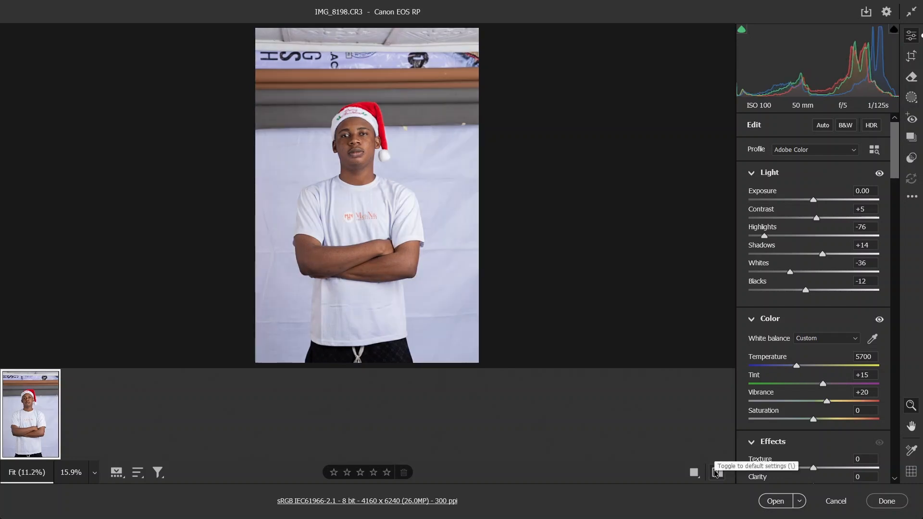
{"action": "left_click", "coordinate": [716, 473]}
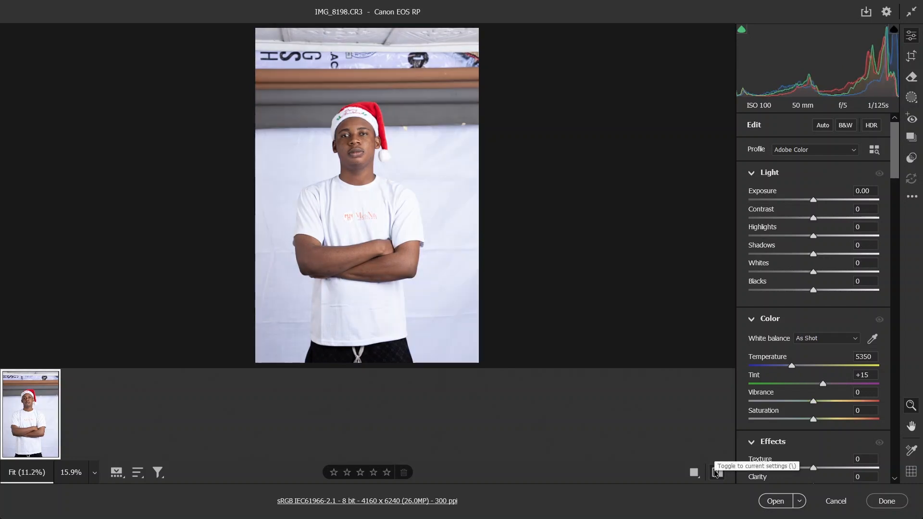
{"action": "left_click", "coordinate": [713, 473]}
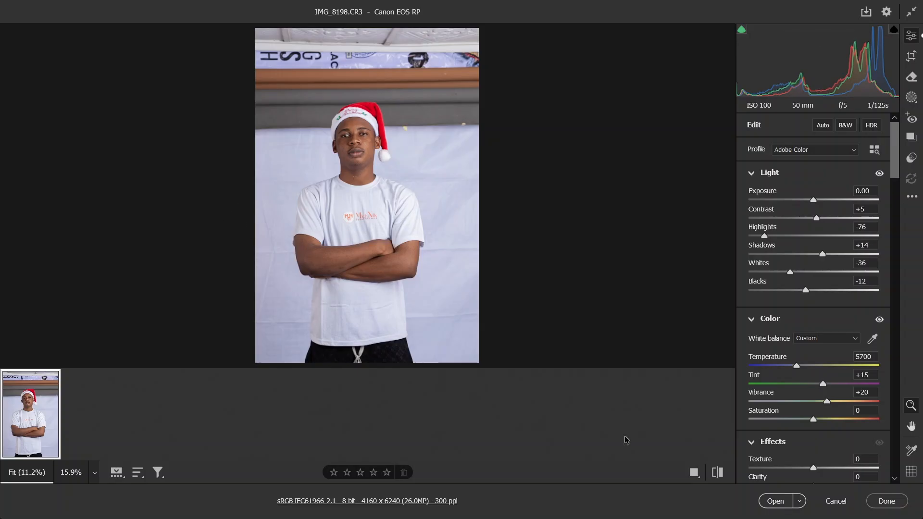
Step: Raise the texture to +10 and the clarity to +2, checking the face and hat up close
{"action": "scroll", "coordinate": [790, 440], "scroll_direction": "down", "scroll_amount": 2}
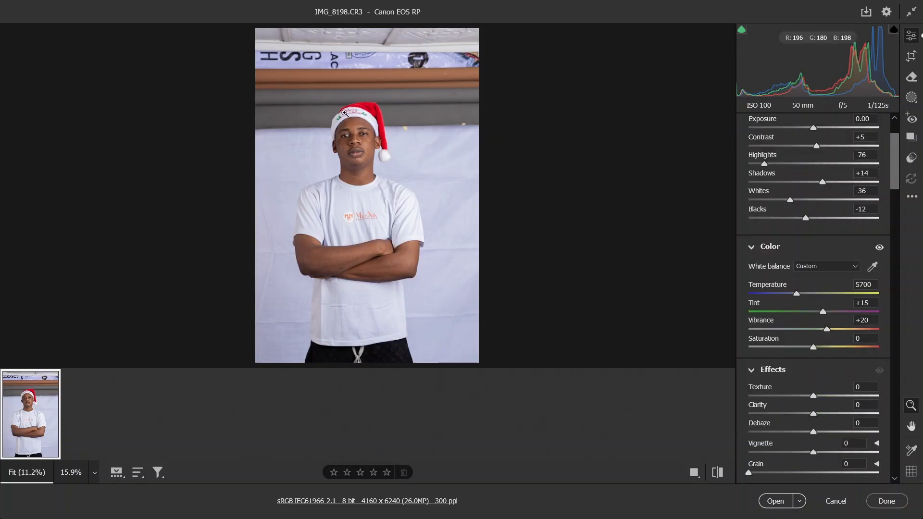
{"action": "left_click_drag", "start_coordinate": [346, 113], "coordinate": [475, 282]}
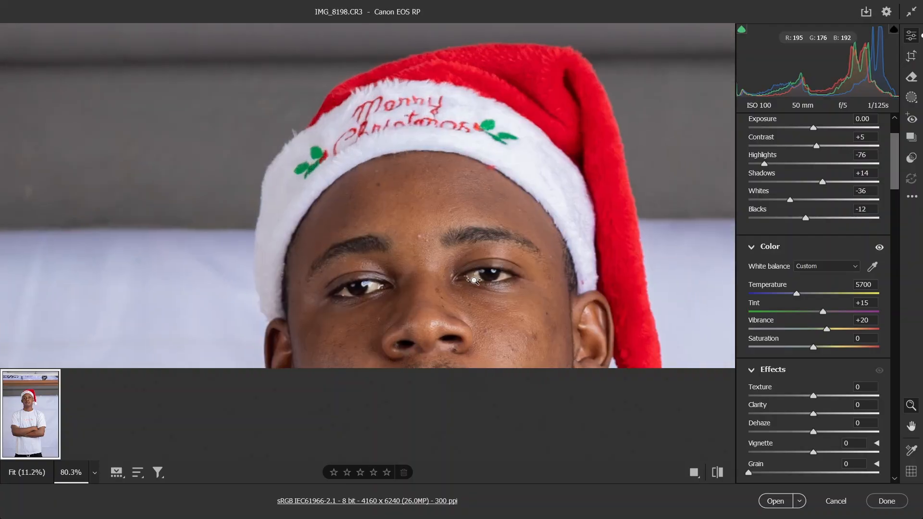
{"action": "left_click_drag", "start_coordinate": [392, 215], "coordinate": [440, 275]}
{"action": "key", "text": "ctrl+0"}
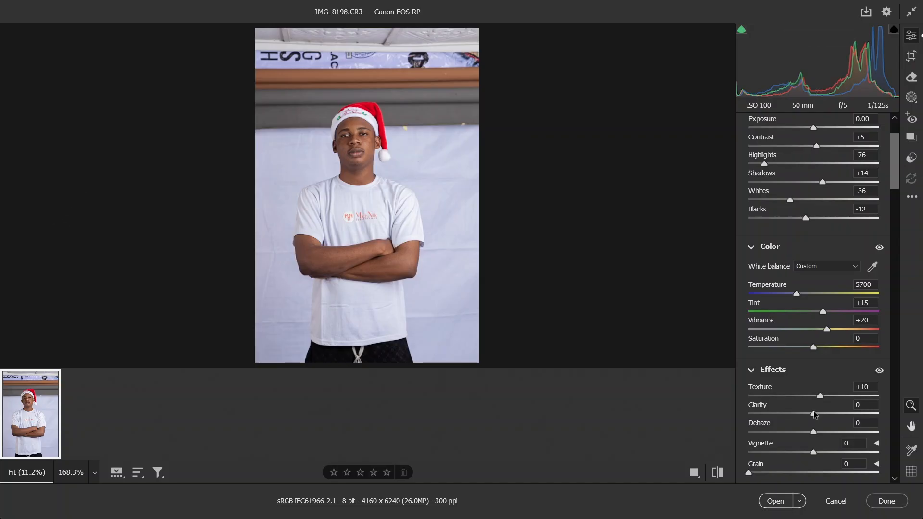
{"action": "left_click_drag", "start_coordinate": [814, 414], "coordinate": [815, 414]}
{"action": "double_click", "coordinate": [815, 413]}
Step: Raise the Reds saturation to +10 in the Color Mixer after examining the face and the red hat up close
{"action": "scroll", "coordinate": [768, 417], "scroll_direction": "down", "scroll_amount": 1}
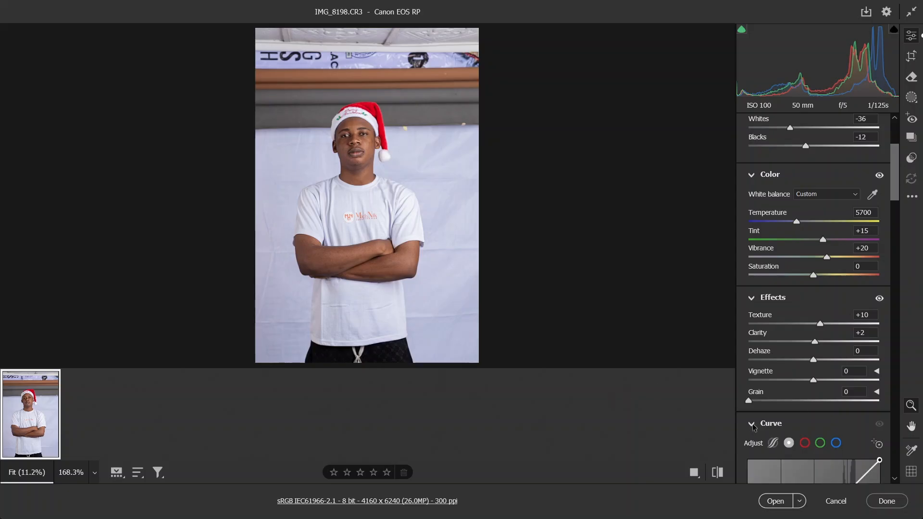
{"action": "scroll", "coordinate": [817, 399], "scroll_direction": "down", "scroll_amount": 1}
{"action": "scroll", "coordinate": [789, 394], "scroll_direction": "down", "scroll_amount": 1}
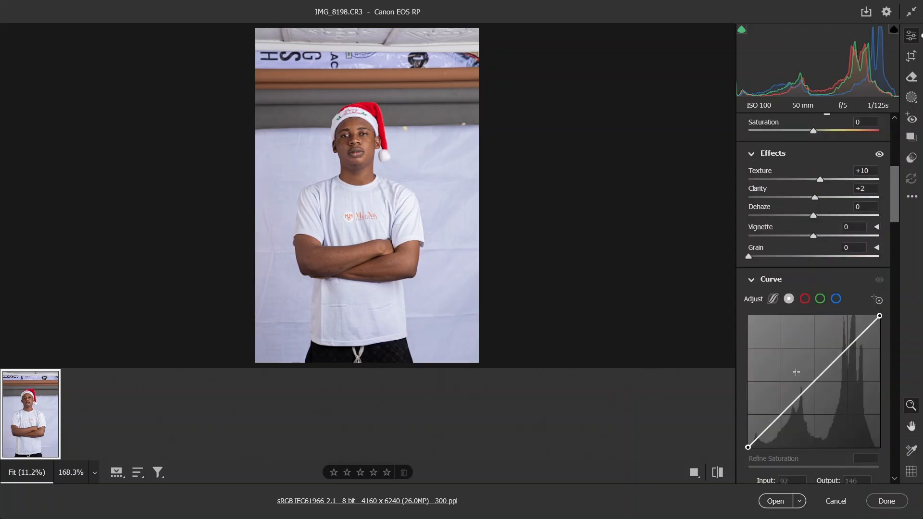
{"action": "scroll", "coordinate": [797, 373], "scroll_direction": "down", "scroll_amount": 2}
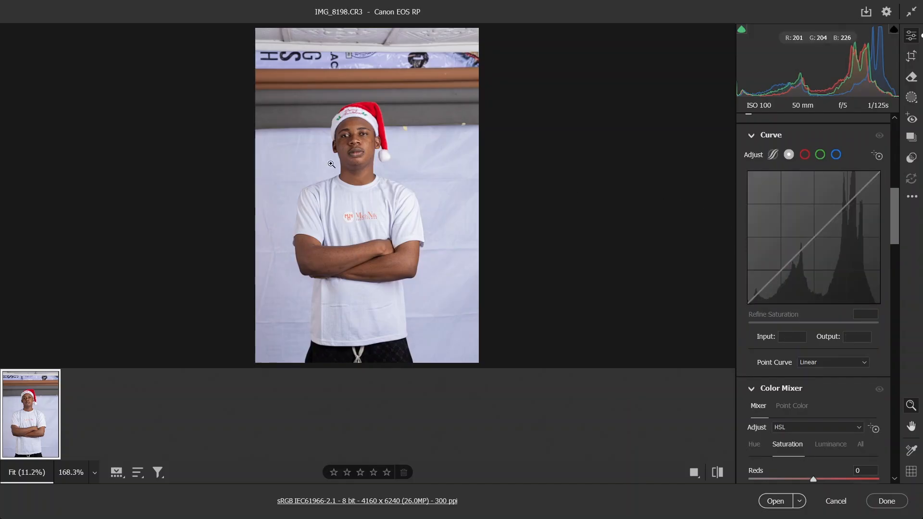
{"action": "left_click", "coordinate": [343, 135]}
{"action": "left_click", "coordinate": [410, 183]}
{"action": "scroll", "coordinate": [870, 301], "scroll_direction": "down", "scroll_amount": 5}
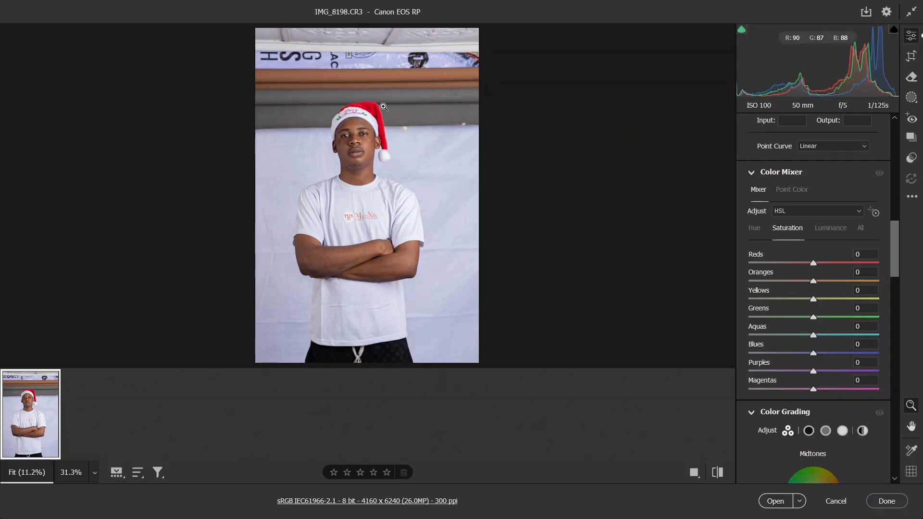
{"action": "left_click_drag", "start_coordinate": [384, 111], "coordinate": [455, 172]}
{"action": "left_click", "coordinate": [474, 258]}
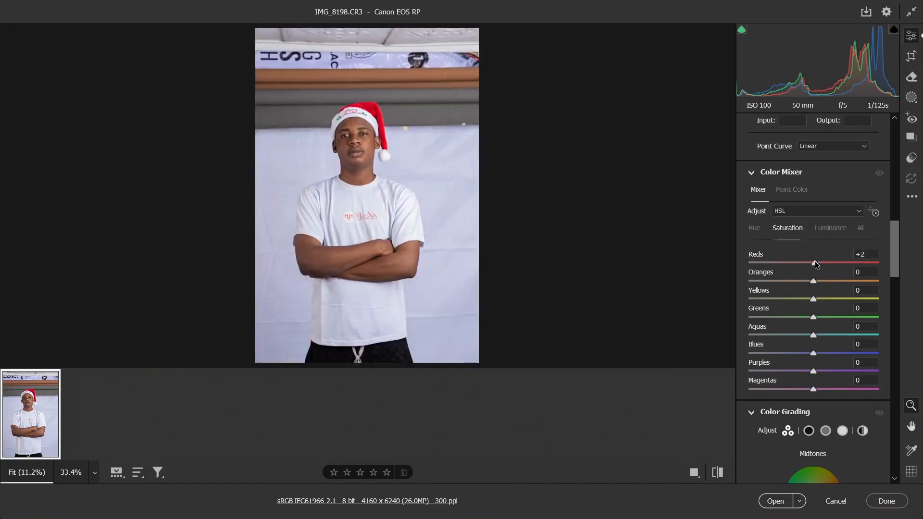
{"action": "left_click_drag", "start_coordinate": [818, 263], "coordinate": [820, 262]}
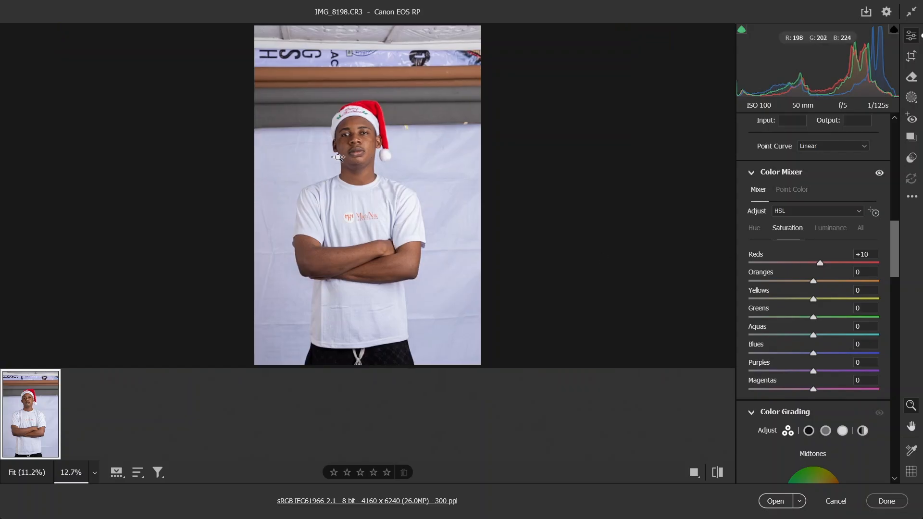
Step: Inspect the face, hat and shirt up close with the stronger reds, and return to the full photo
{"action": "left_click_drag", "start_coordinate": [322, 159], "coordinate": [358, 170]}
{"action": "left_click", "coordinate": [358, 170], "text": "alt"}
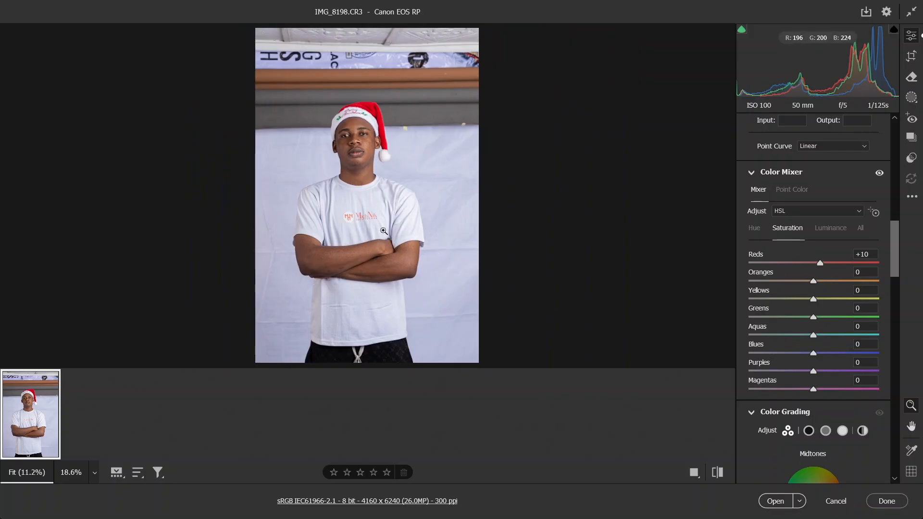
{"action": "left_click", "coordinate": [320, 149]}
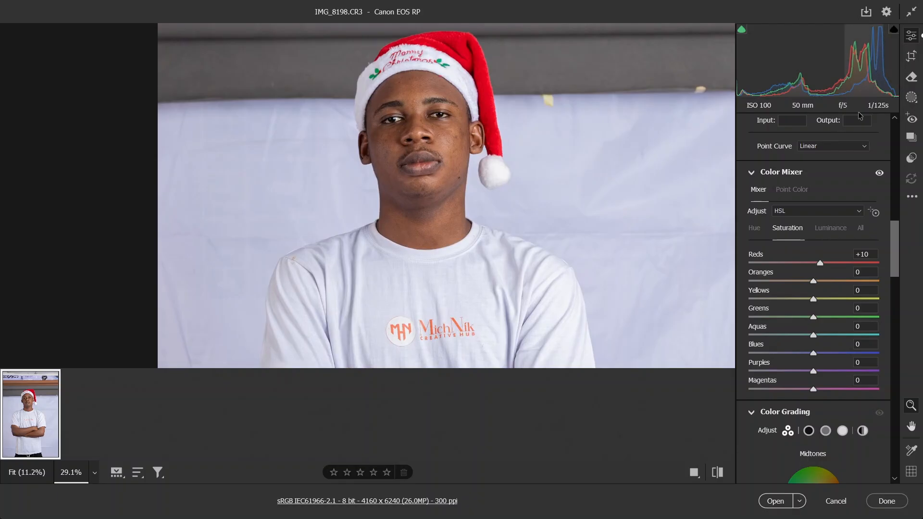
{"action": "left_click", "coordinate": [497, 243]}
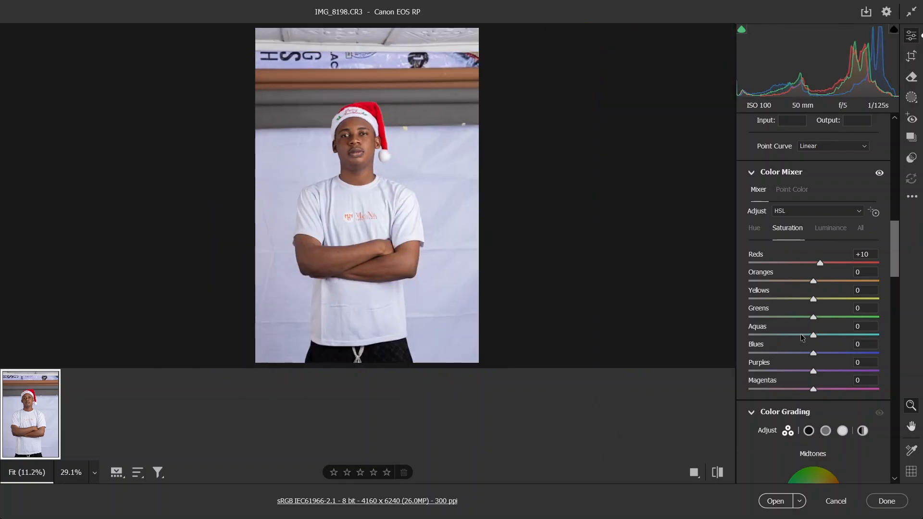
Step: Lower the Blues saturation to -50 and compare the photo with and without the Color Mixer adjustments
{"action": "left_click", "coordinate": [800, 354]}
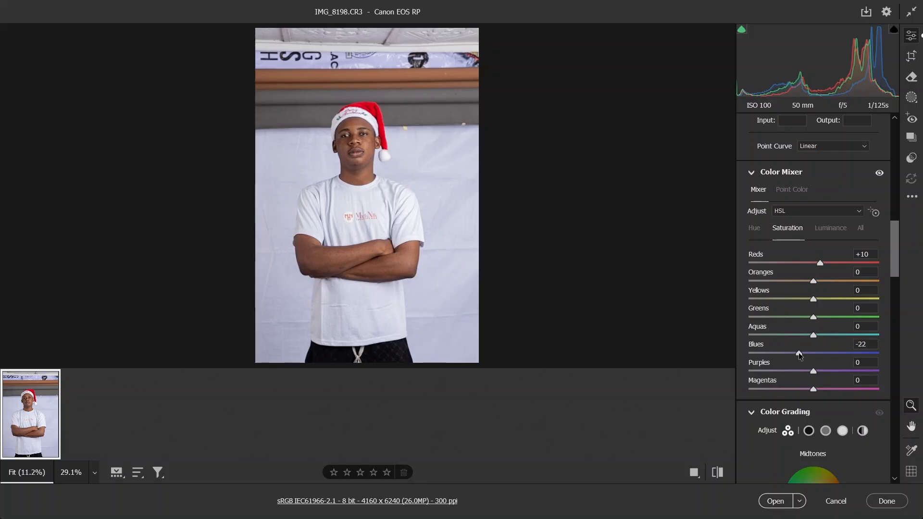
{"action": "left_click_drag", "start_coordinate": [800, 354], "coordinate": [773, 354]}
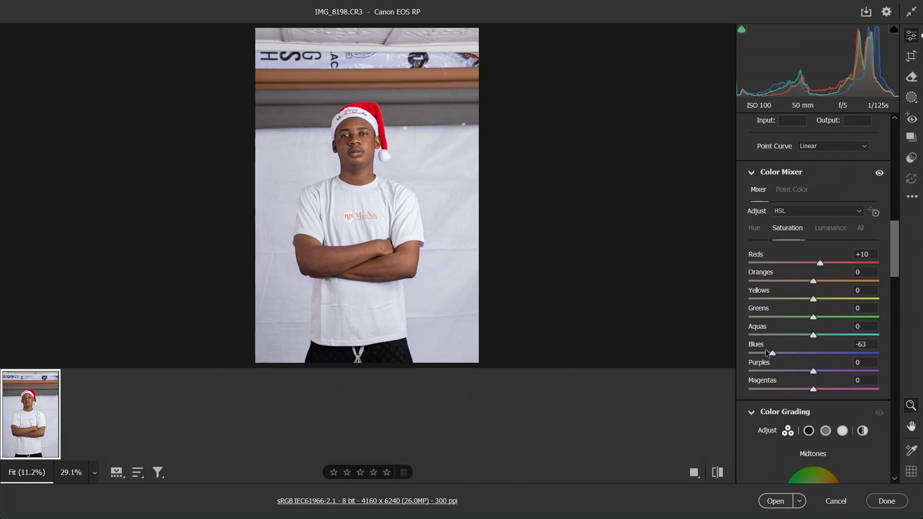
{"action": "left_click_drag", "start_coordinate": [772, 354], "coordinate": [778, 355]}
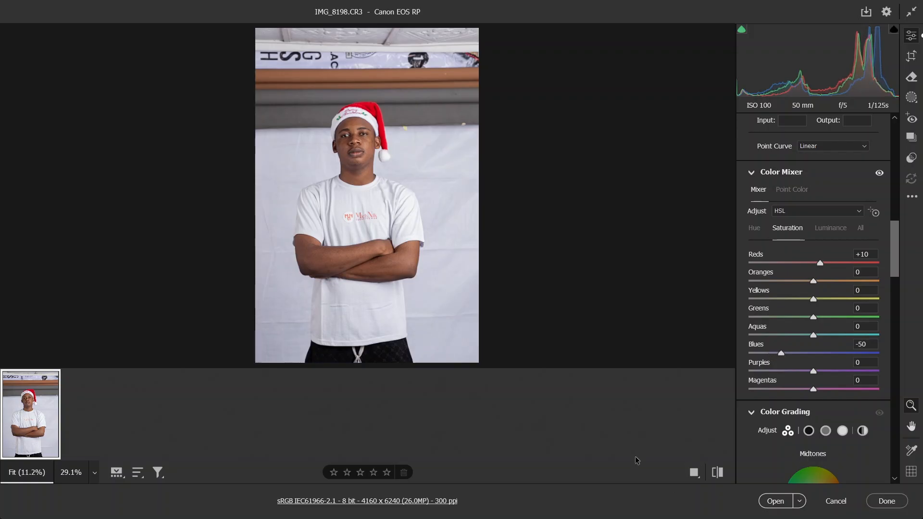
{"action": "left_click", "coordinate": [880, 174]}
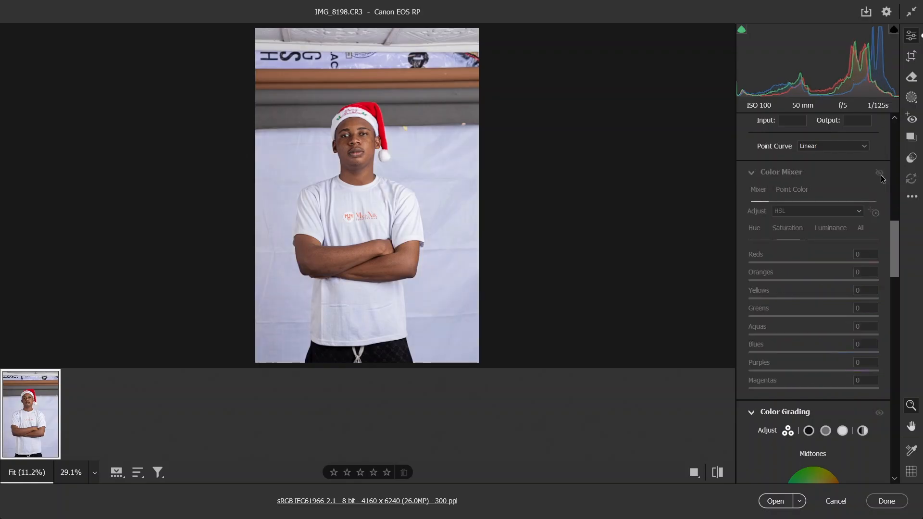
{"action": "left_click", "coordinate": [880, 174]}
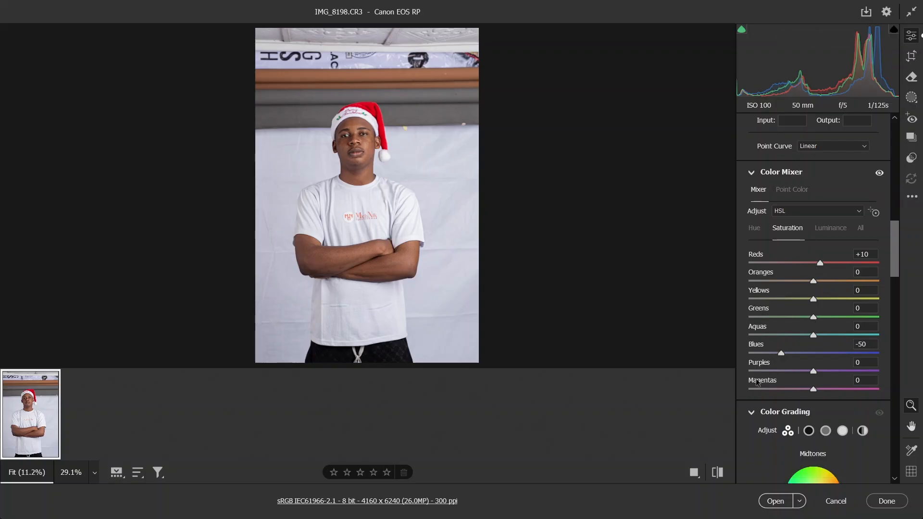
Step: Raise the Blue Primary saturation to +14 in the Calibration settings
{"action": "scroll", "coordinate": [759, 380], "scroll_direction": "down", "scroll_amount": 2}
{"action": "scroll", "coordinate": [759, 380], "scroll_direction": "down", "scroll_amount": 4}
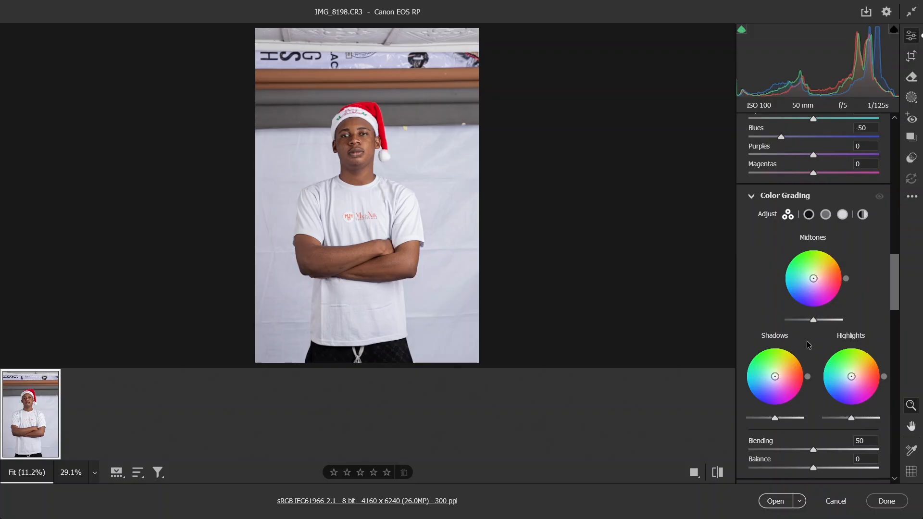
{"action": "scroll", "coordinate": [780, 339], "scroll_direction": "down", "scroll_amount": 8}
{"action": "scroll", "coordinate": [777, 335], "scroll_direction": "down", "scroll_amount": 10}
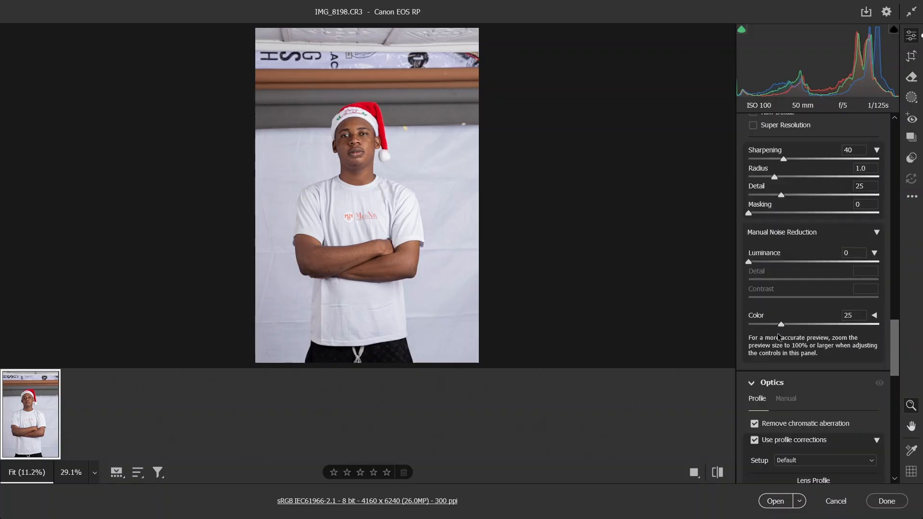
{"action": "scroll", "coordinate": [772, 288], "scroll_direction": "down", "scroll_amount": 4}
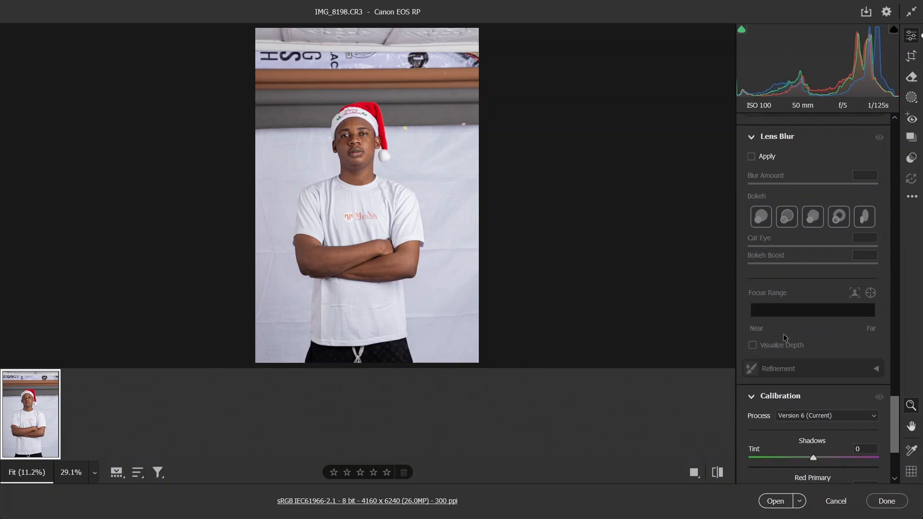
{"action": "scroll", "coordinate": [784, 337], "scroll_direction": "down", "scroll_amount": 4}
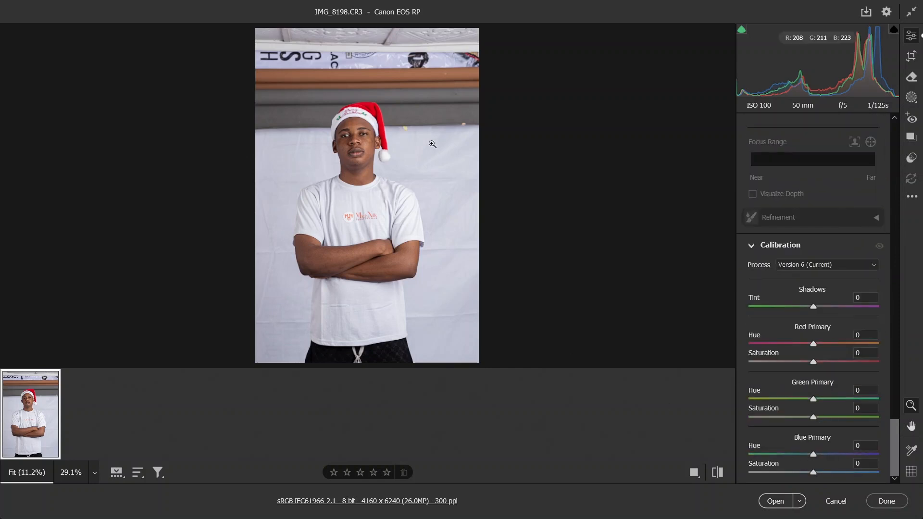
{"action": "scroll", "coordinate": [382, 148], "scroll_direction": "up", "scroll_amount": 2}
{"action": "scroll", "coordinate": [384, 150], "scroll_direction": "up", "scroll_amount": 1}
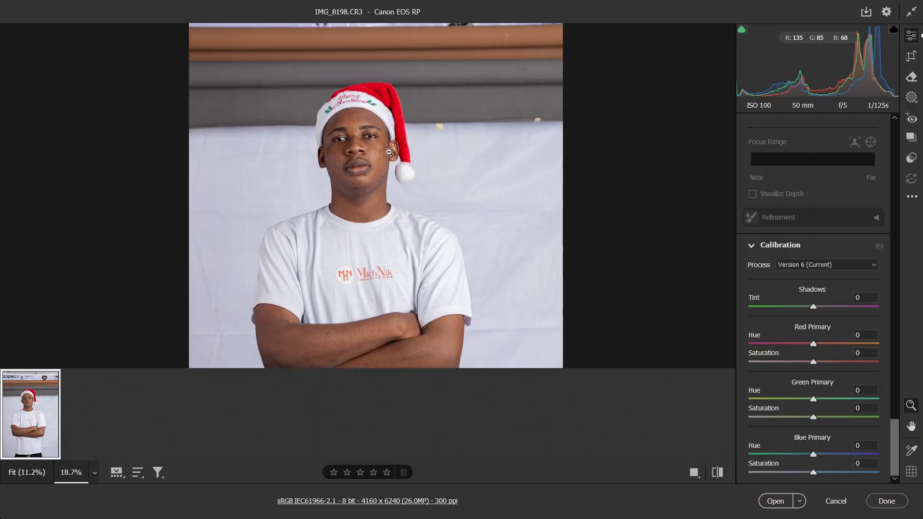
{"action": "left_click", "coordinate": [390, 152], "text": "alt"}
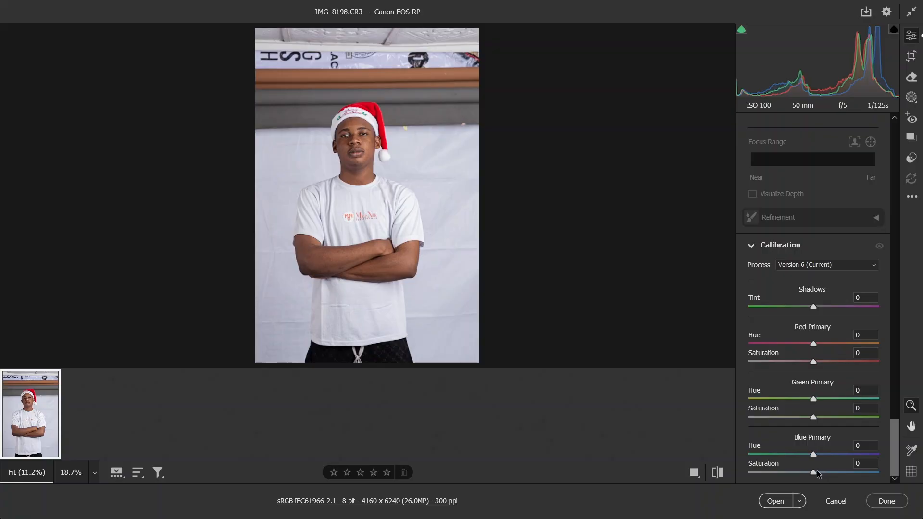
{"action": "left_click_drag", "start_coordinate": [816, 471], "coordinate": [825, 471]}
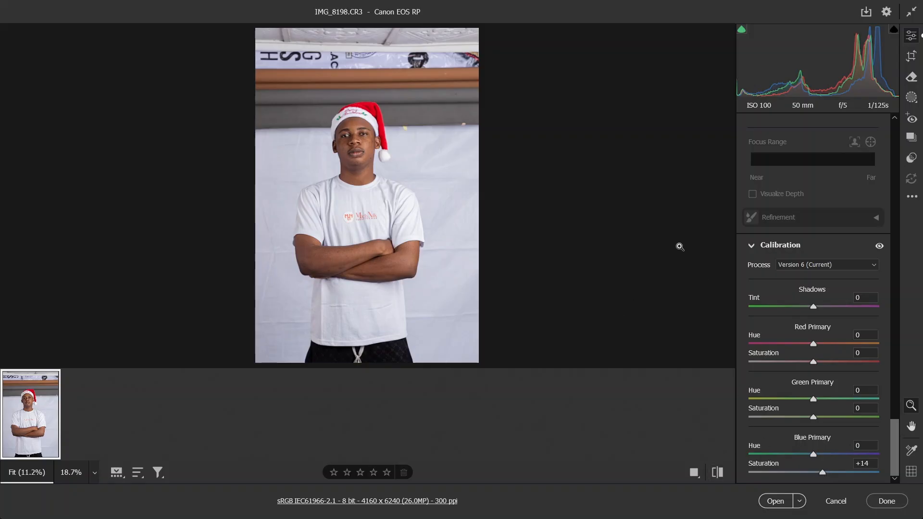
Step: Compare the portrait with its original unedited settings, restore the edited version and view the photo at 10% zoom
{"action": "left_click", "coordinate": [716, 474]}
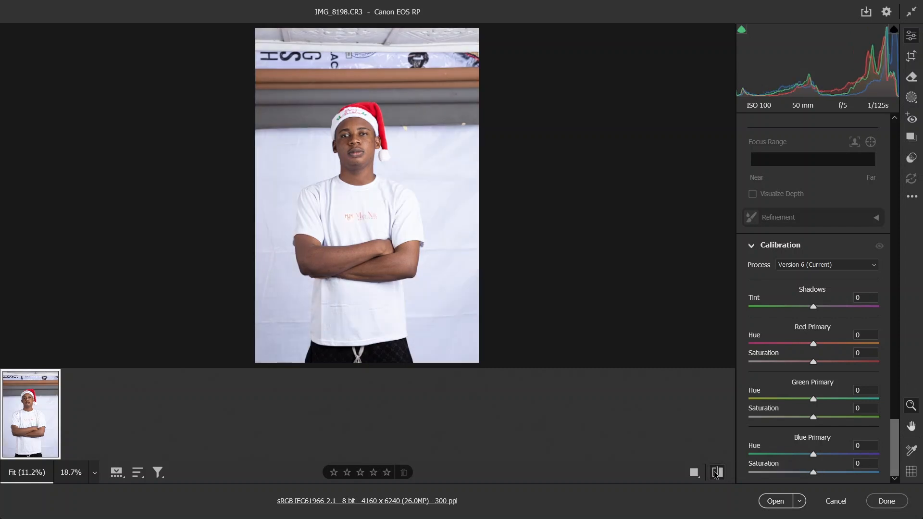
{"action": "left_click", "coordinate": [716, 474]}
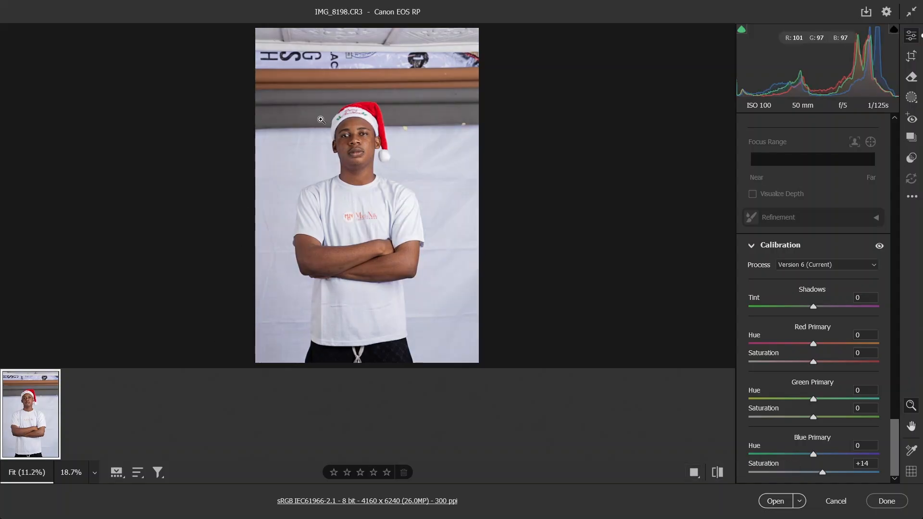
{"action": "left_click_drag", "start_coordinate": [337, 122], "coordinate": [350, 173]}
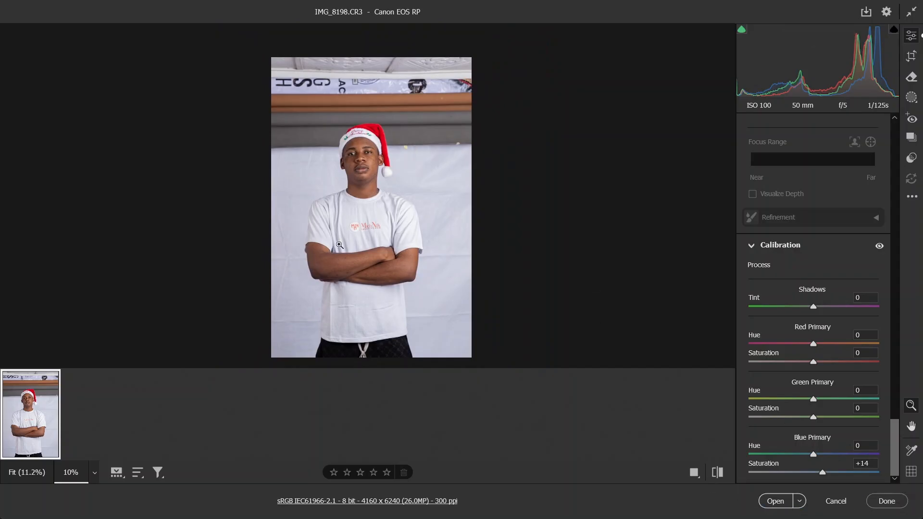
Step: Review the available opening options and open the colour-corrected portrait in Photoshop with the standard Open option
{"action": "left_click", "coordinate": [800, 501]}
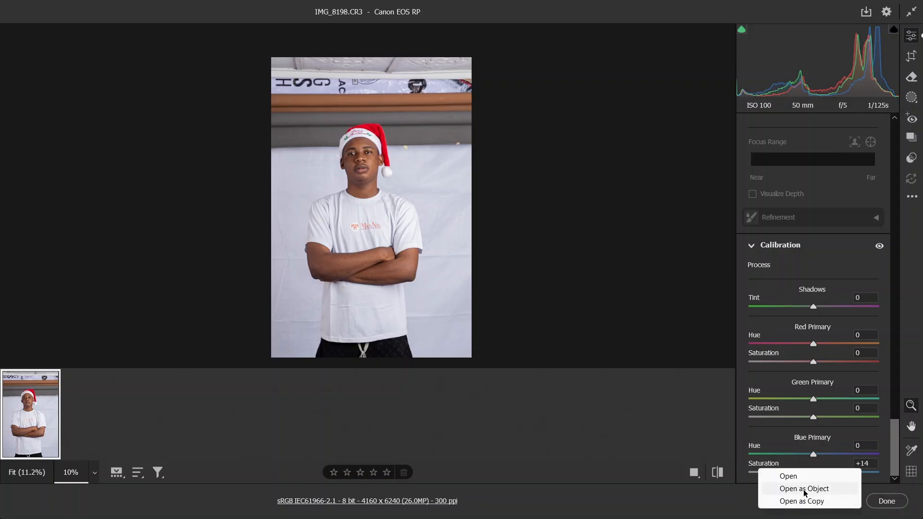
{"action": "left_click", "coordinate": [743, 501]}
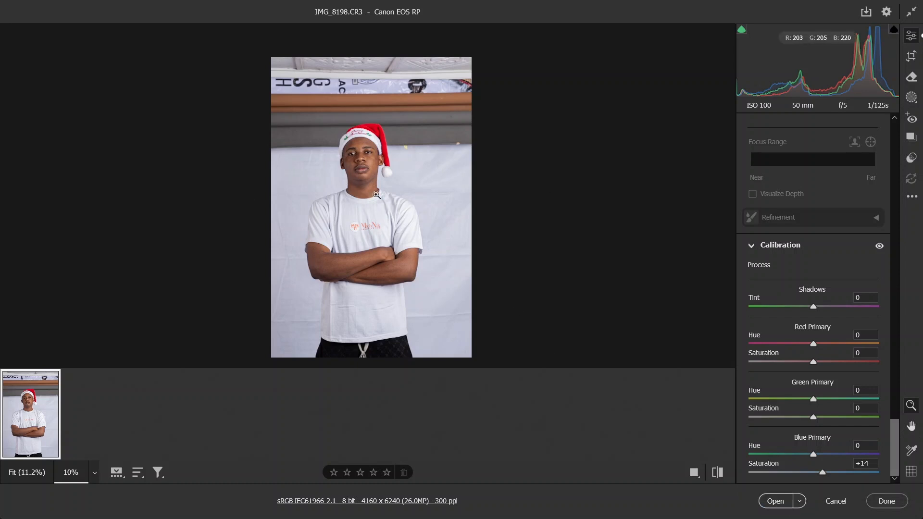
{"action": "left_click", "coordinate": [797, 502]}
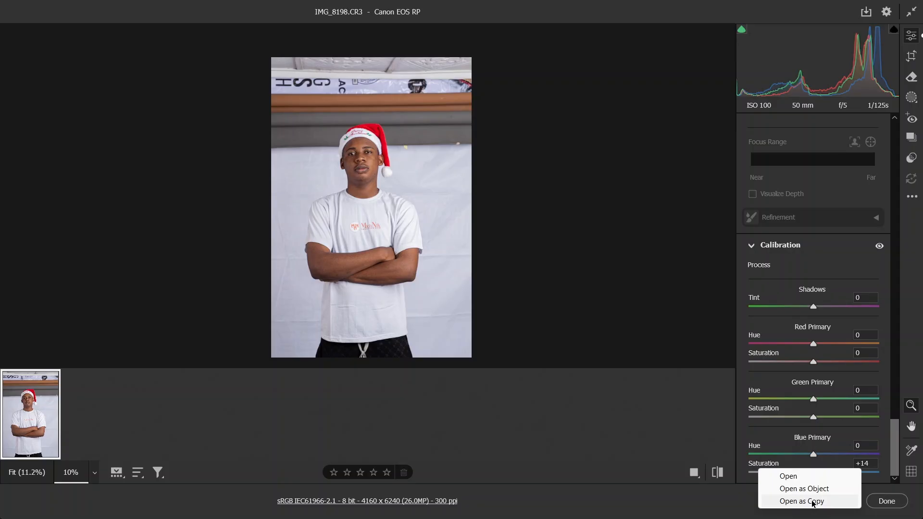
{"action": "left_click", "coordinate": [725, 509]}
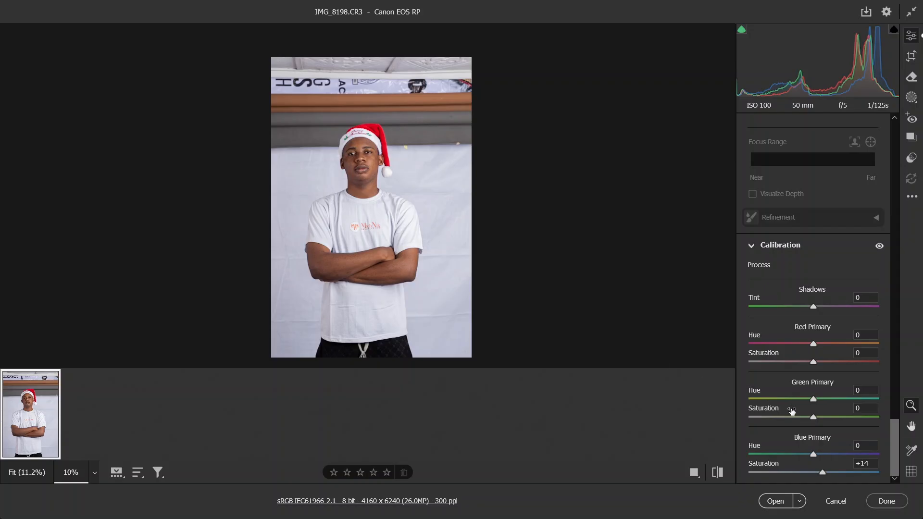
{"action": "left_click", "coordinate": [783, 506]}
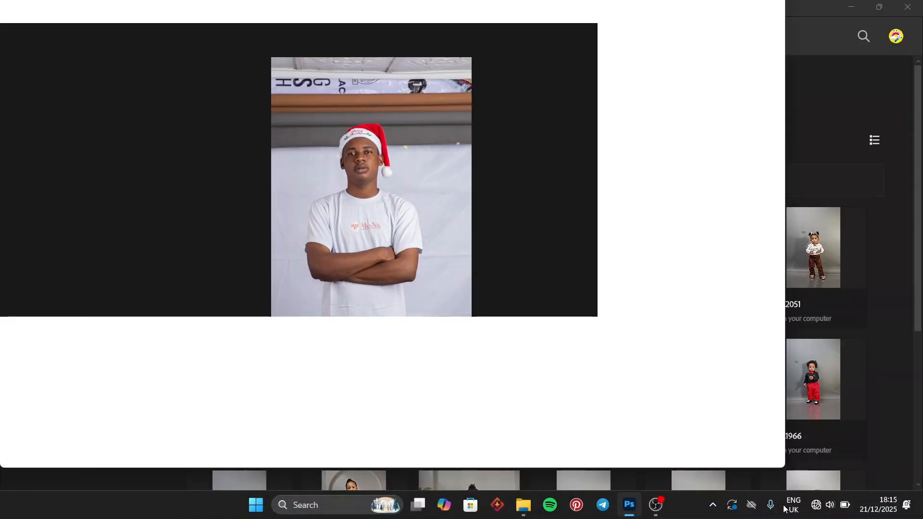